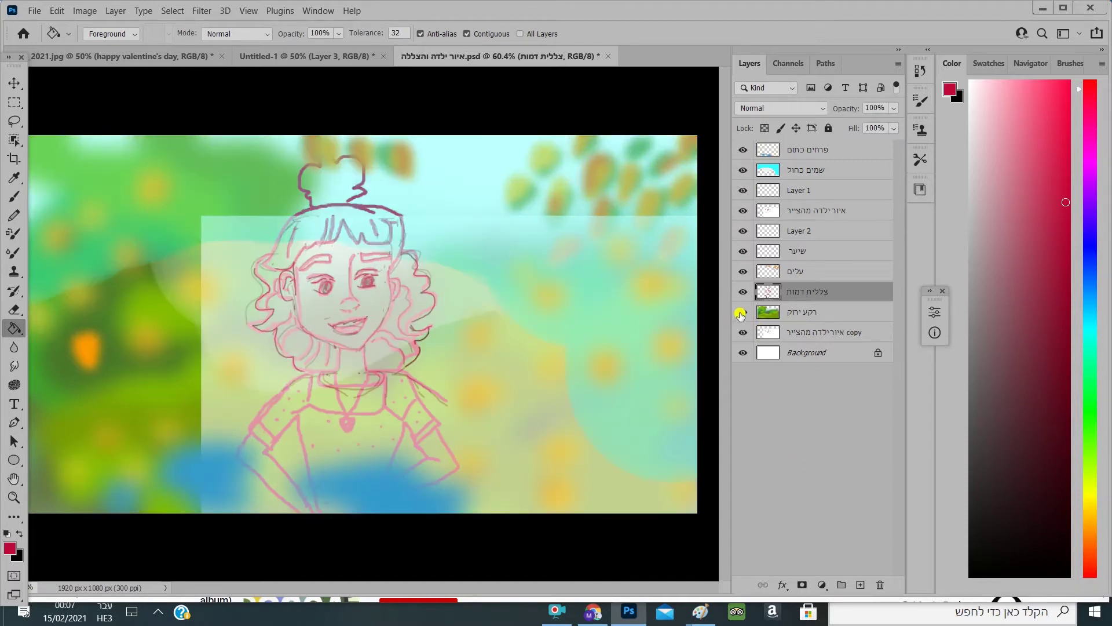
Step: Hide and show the רקע ירוק layer to check the character sketch without the green background
{"action": "left_click", "coordinate": [741, 313]}
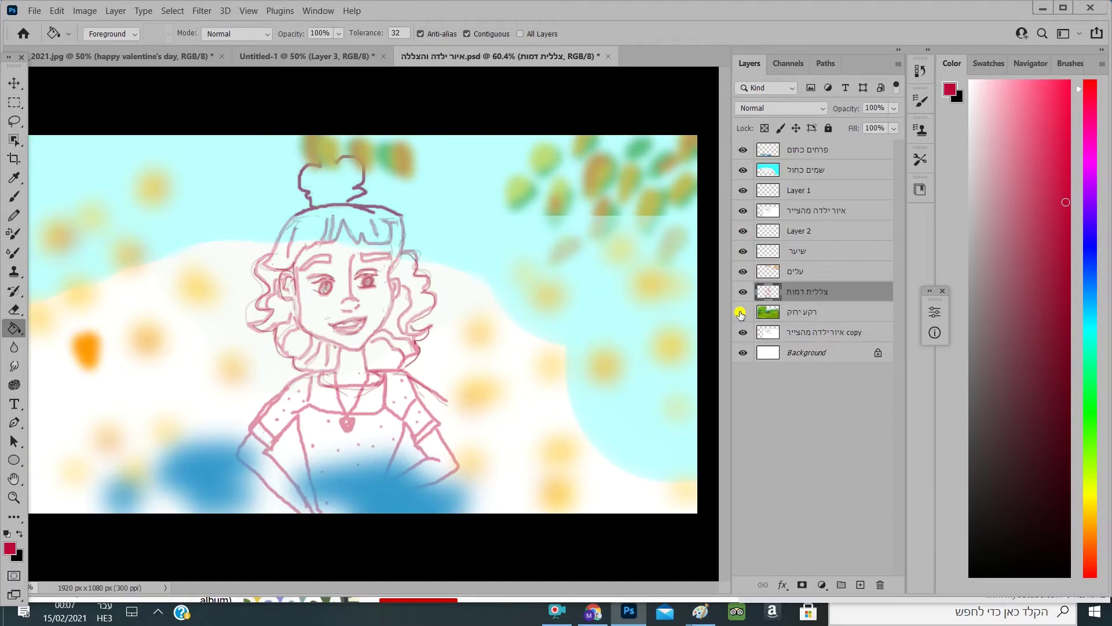
{"action": "left_click", "coordinate": [741, 312]}
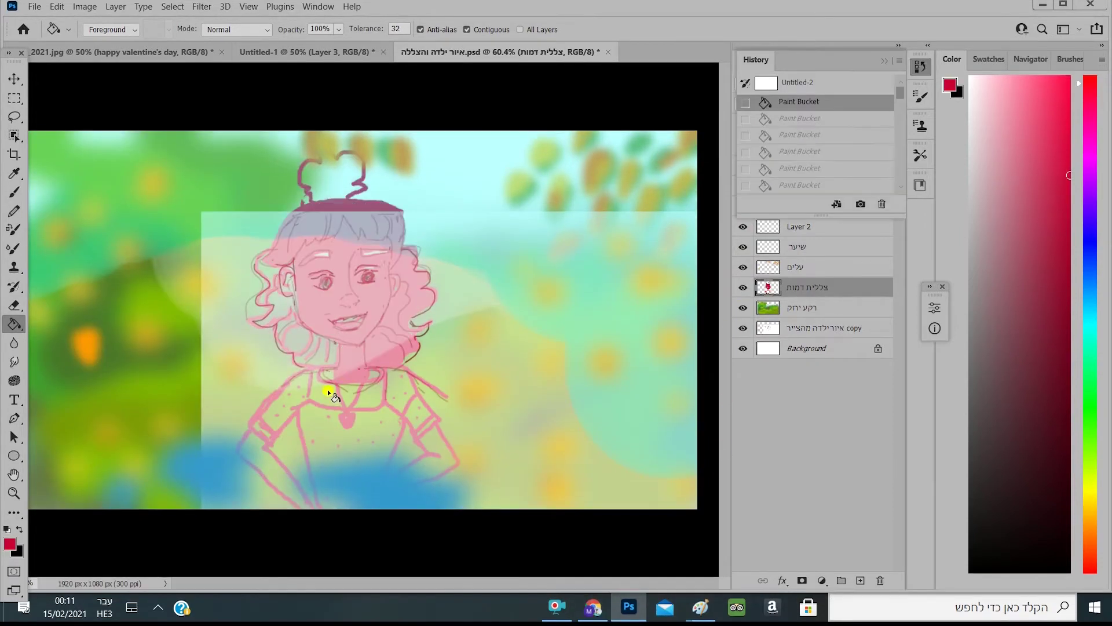
Step: Fill the figure's chest, left shoulder, neck, lower curls and left ear with crimson on the צללית דמות layer using the Paint Bucket
{"action": "left_click", "coordinate": [354, 391]}
{"action": "left_click", "coordinate": [367, 393]}
{"action": "left_click", "coordinate": [345, 391]}
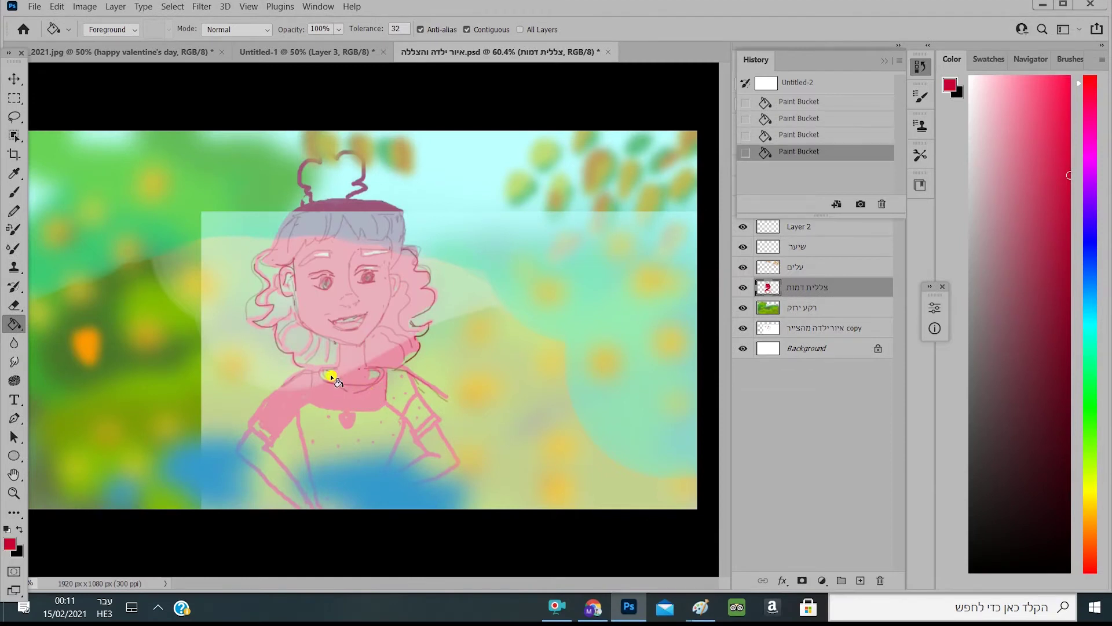
{"action": "left_click", "coordinate": [331, 374]}
{"action": "left_click", "coordinate": [330, 352]}
{"action": "left_click", "coordinate": [318, 348]}
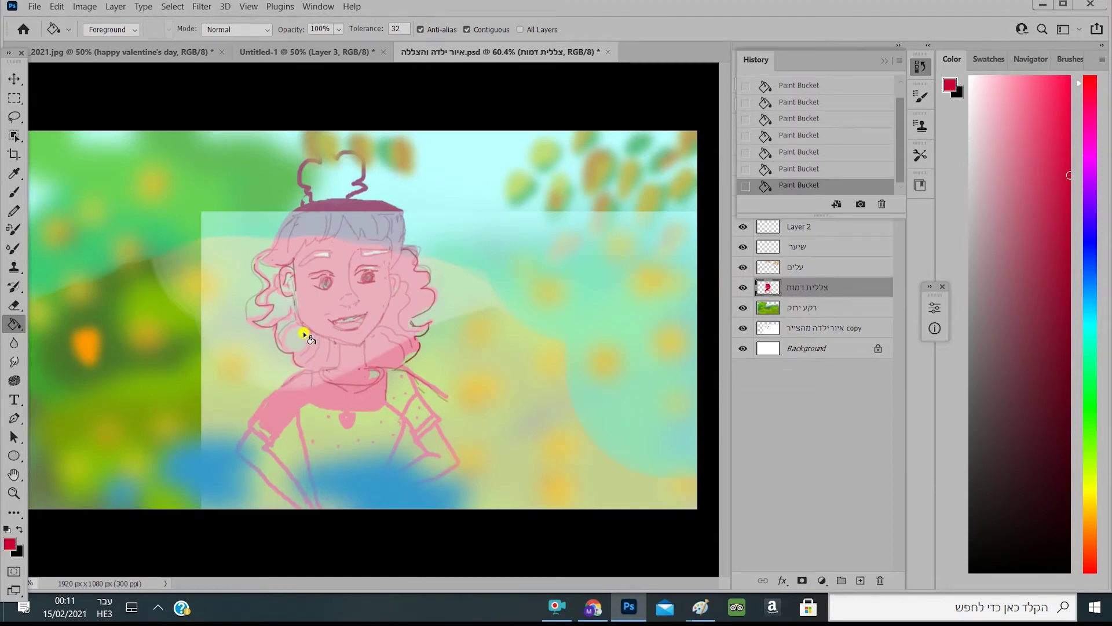
{"action": "left_click", "coordinate": [289, 315]}
{"action": "left_click", "coordinate": [285, 290]}
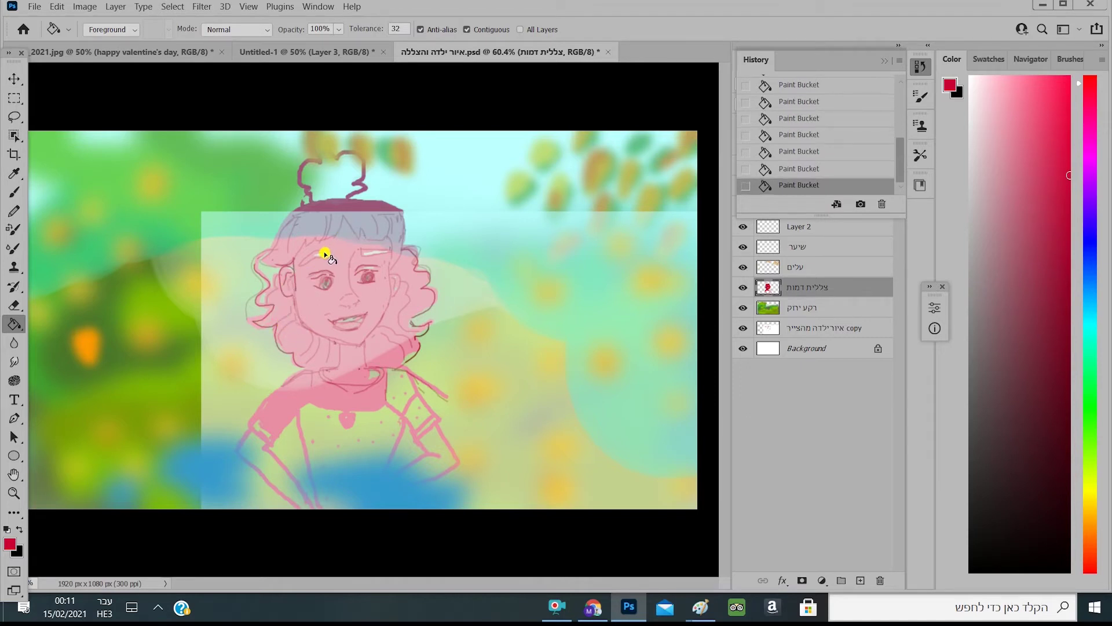
Step: Fill the hair bun, right eyebrow, right ear, right eye, outer left curls and mouth with crimson
{"action": "left_click", "coordinate": [333, 178]}
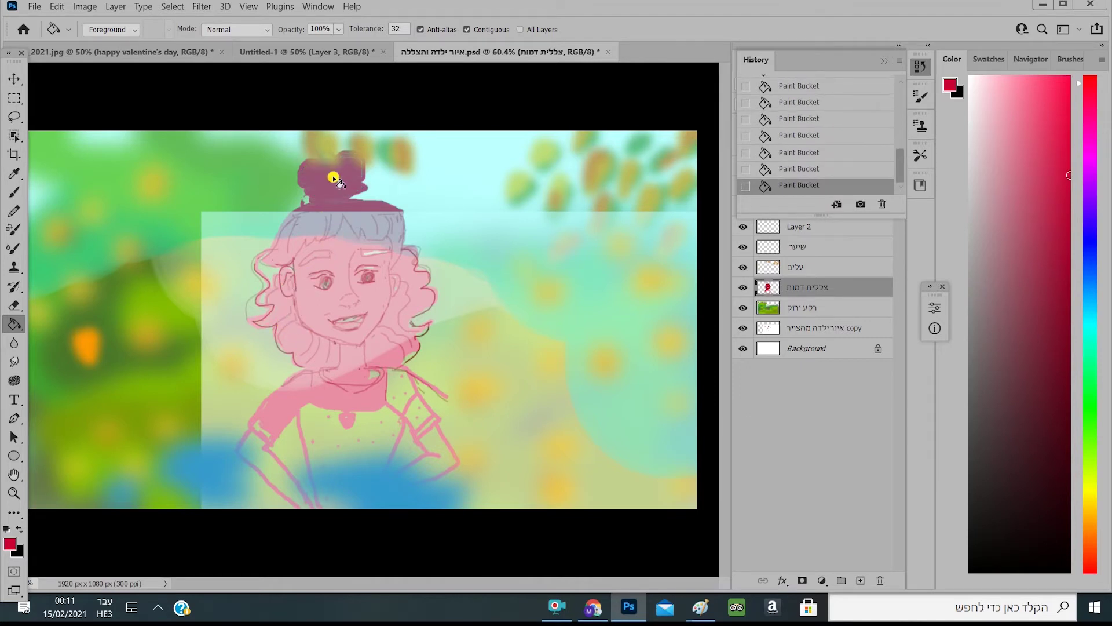
{"action": "left_click", "coordinate": [367, 249]}
{"action": "left_click", "coordinate": [402, 280]}
{"action": "left_click", "coordinate": [369, 271]}
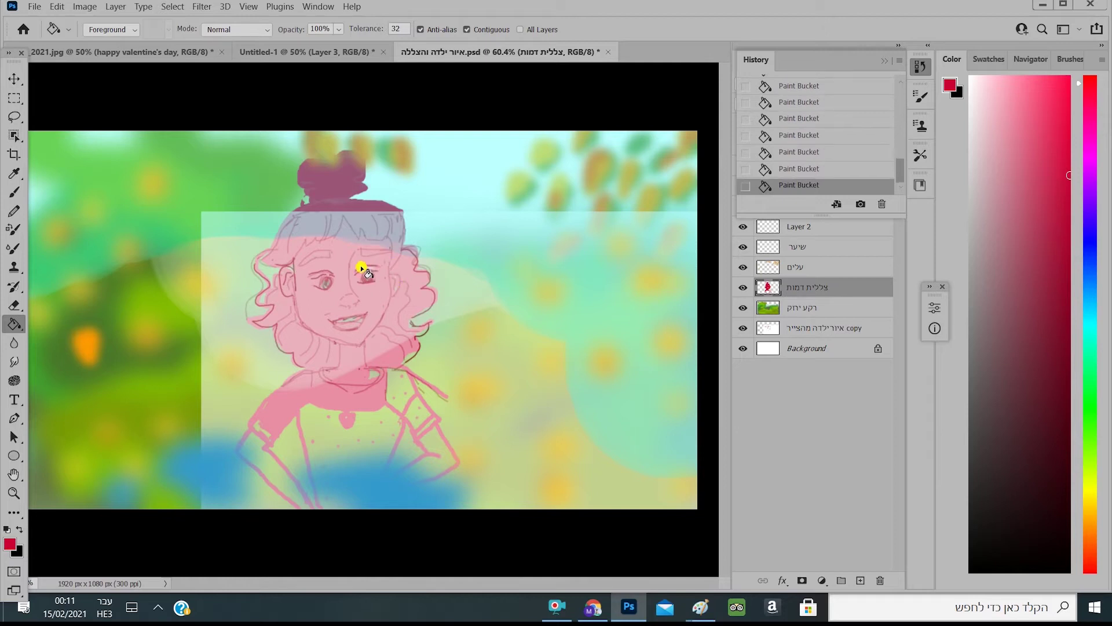
{"action": "left_click", "coordinate": [258, 299]}
{"action": "left_click", "coordinate": [354, 322]}
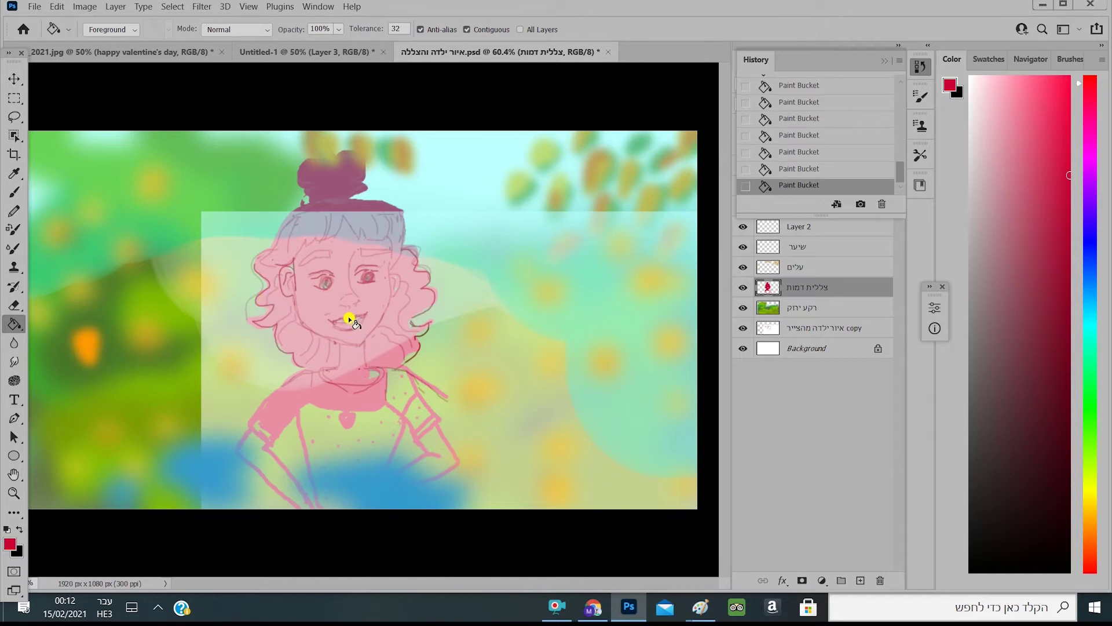
Step: Fill the right sleeve and arm, torso, left forearm and cuff, and the remaining collar gap with crimson
{"action": "left_click", "coordinate": [398, 391]}
{"action": "left_click", "coordinate": [417, 417]}
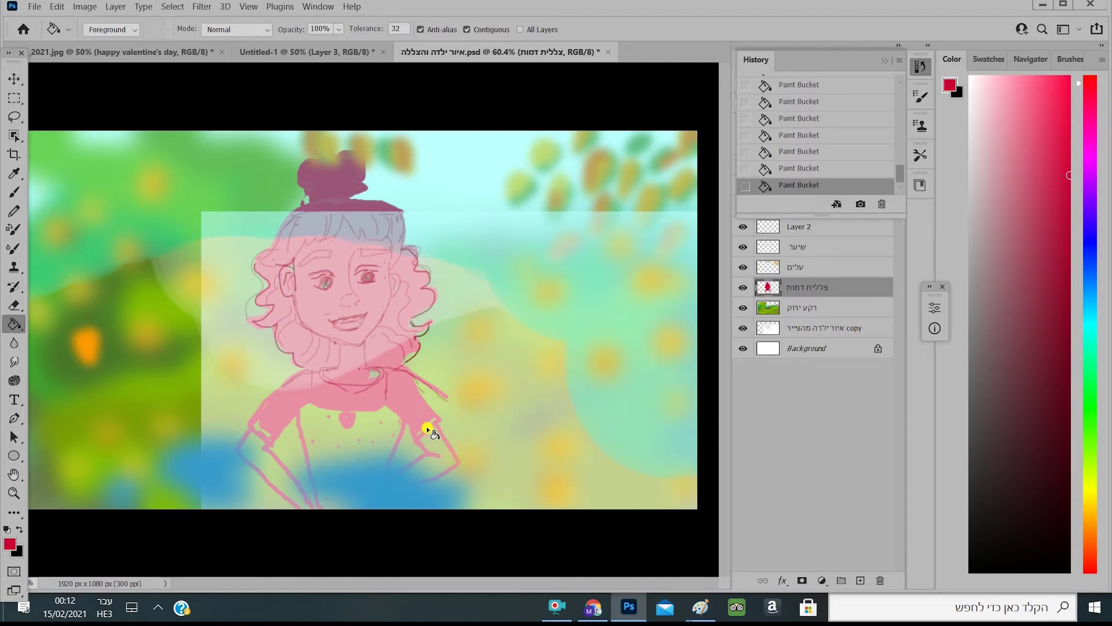
{"action": "left_click", "coordinate": [428, 431]}
{"action": "left_click", "coordinate": [380, 450]}
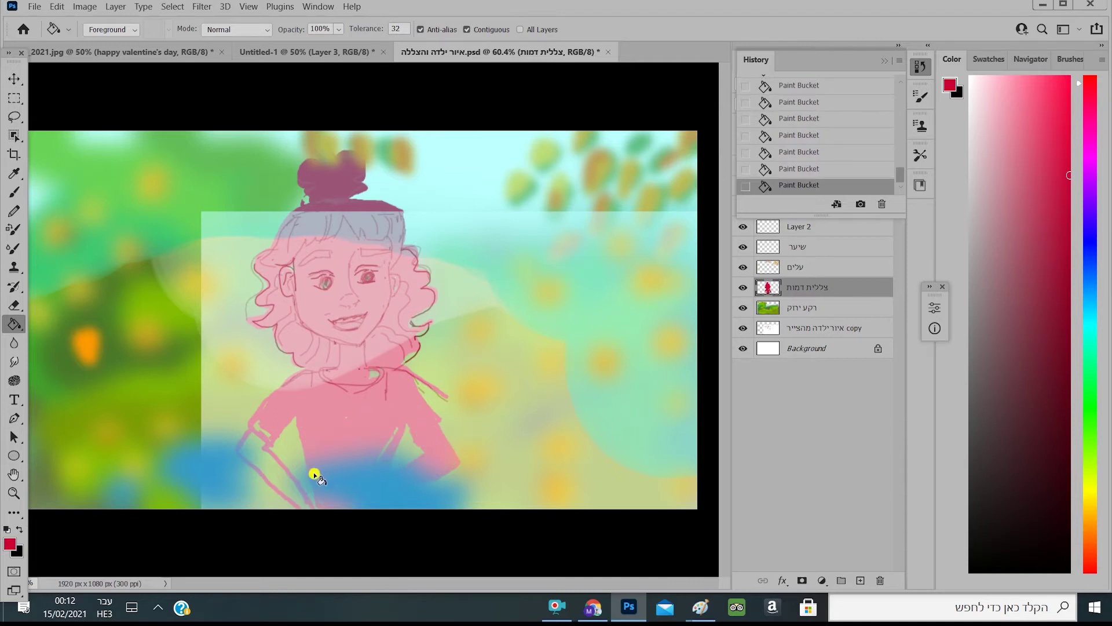
{"action": "left_click", "coordinate": [285, 487]}
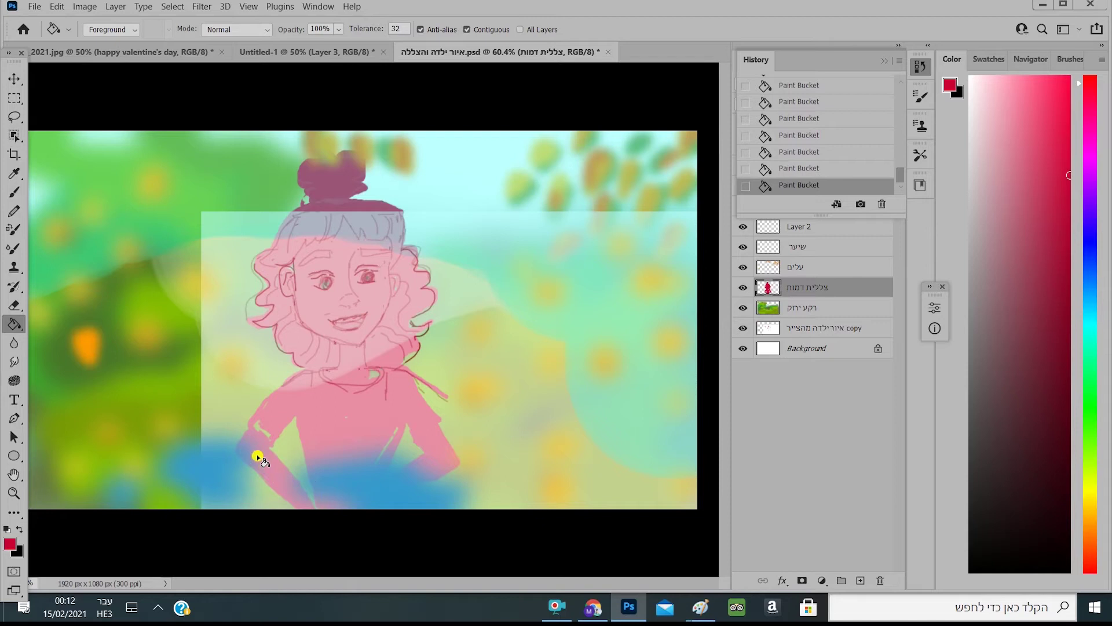
{"action": "left_click", "coordinate": [262, 421]}
{"action": "left_click", "coordinate": [374, 375]}
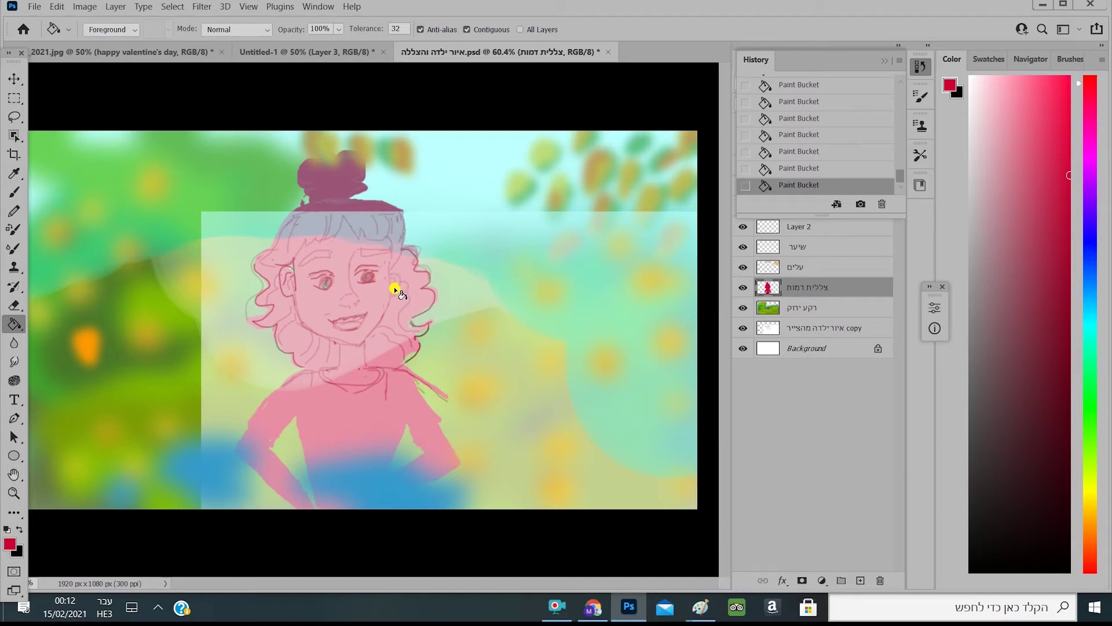
{"action": "left_click", "coordinate": [410, 356]}
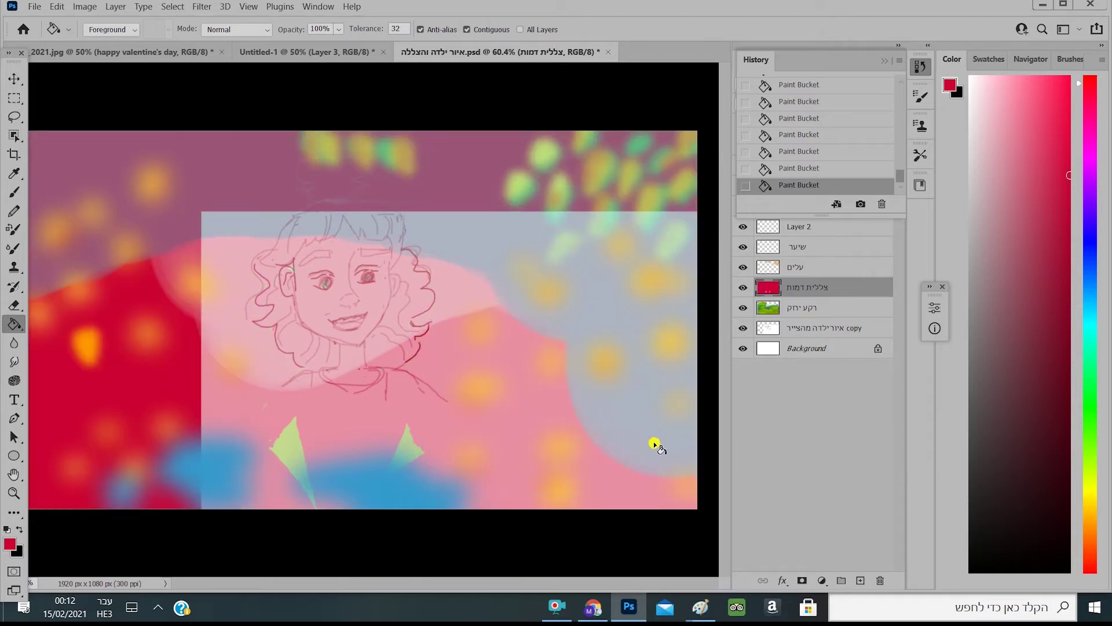
{"action": "key", "text": "ctrl+z"}
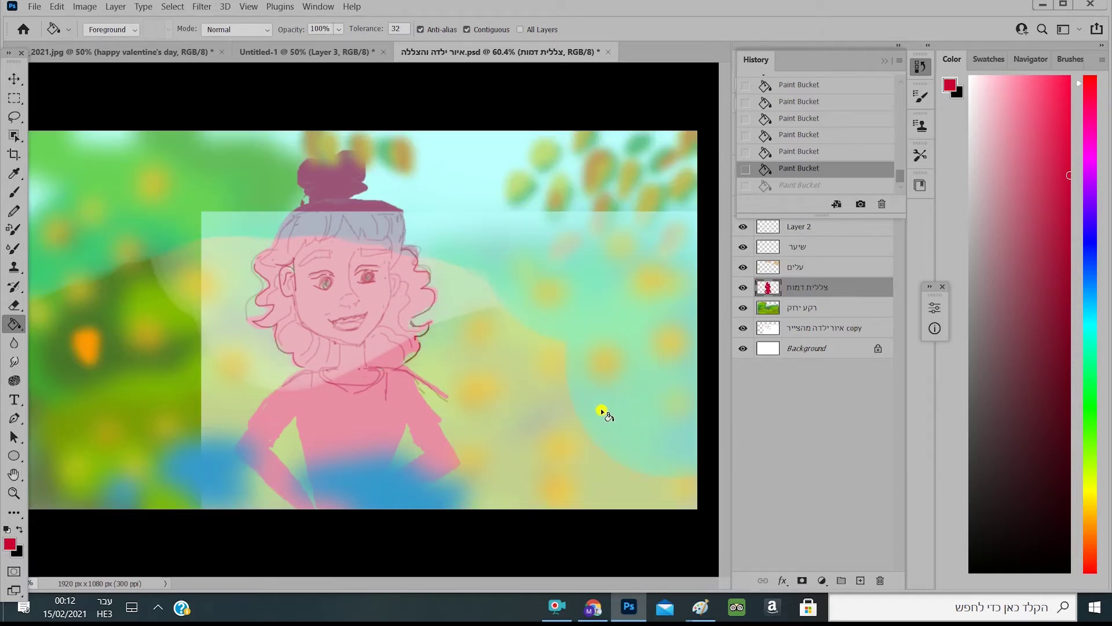
{"action": "left_click", "coordinate": [411, 356]}
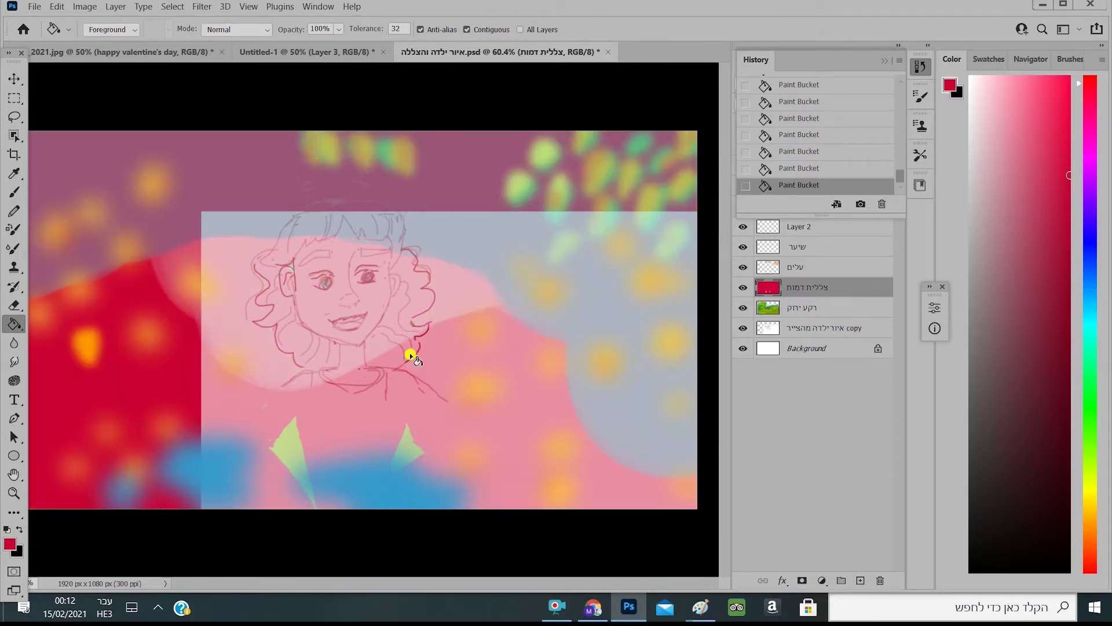
{"action": "key", "text": "ctrl+z"}
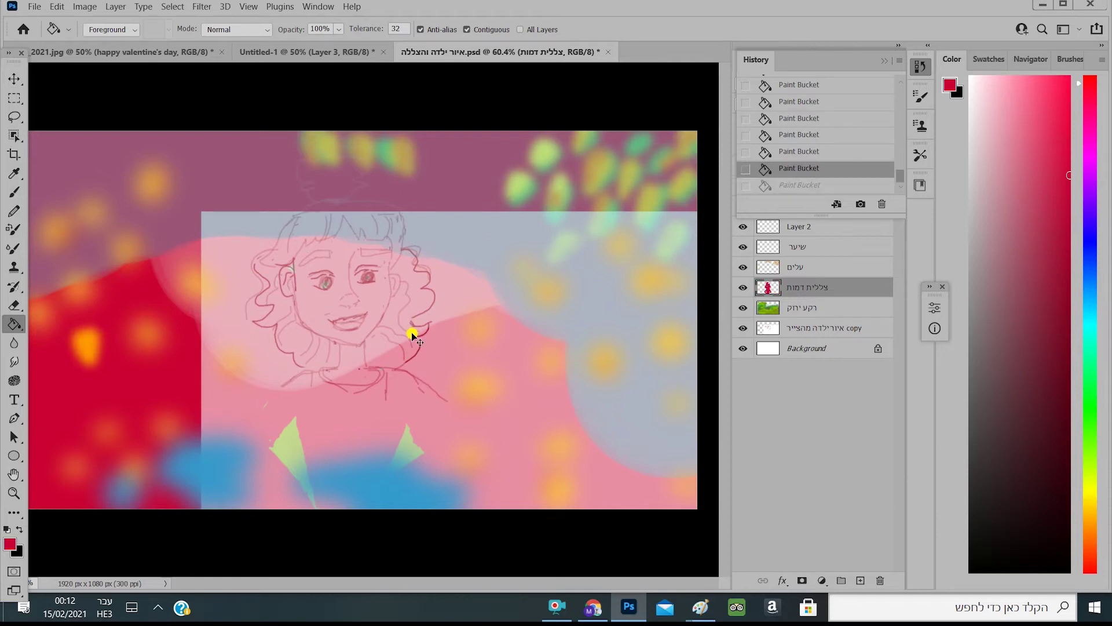
Step: Fill the remaining gap in the right curls with crimson and lower the צללית דמות layer's opacity to 79%
{"action": "left_click", "coordinate": [415, 328]}
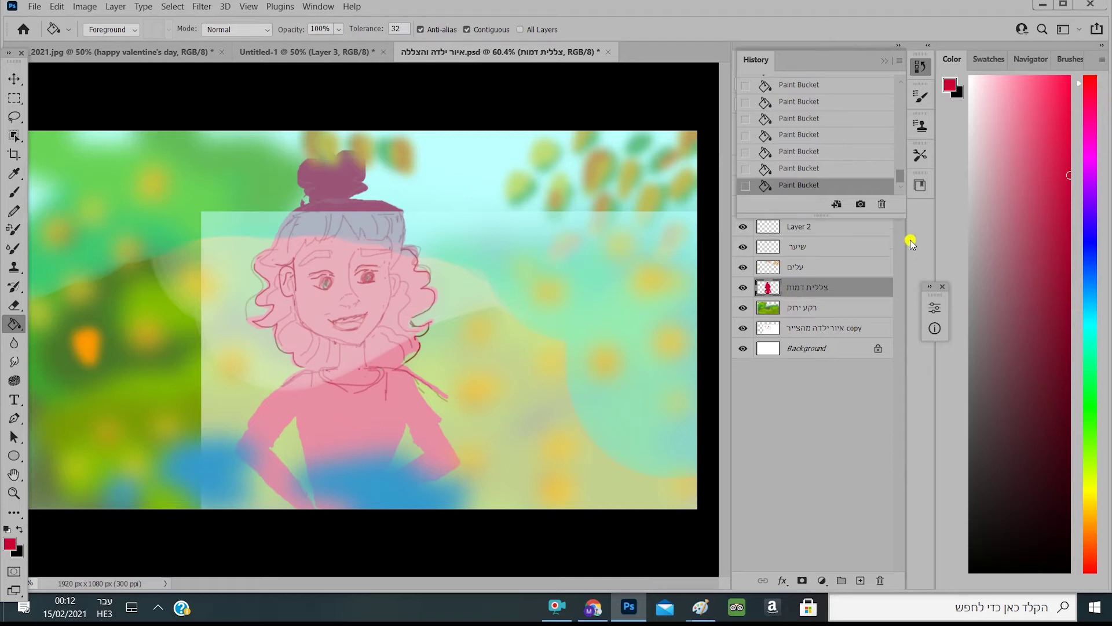
{"action": "left_click_drag", "start_coordinate": [826, 60], "coordinate": [834, 406]}
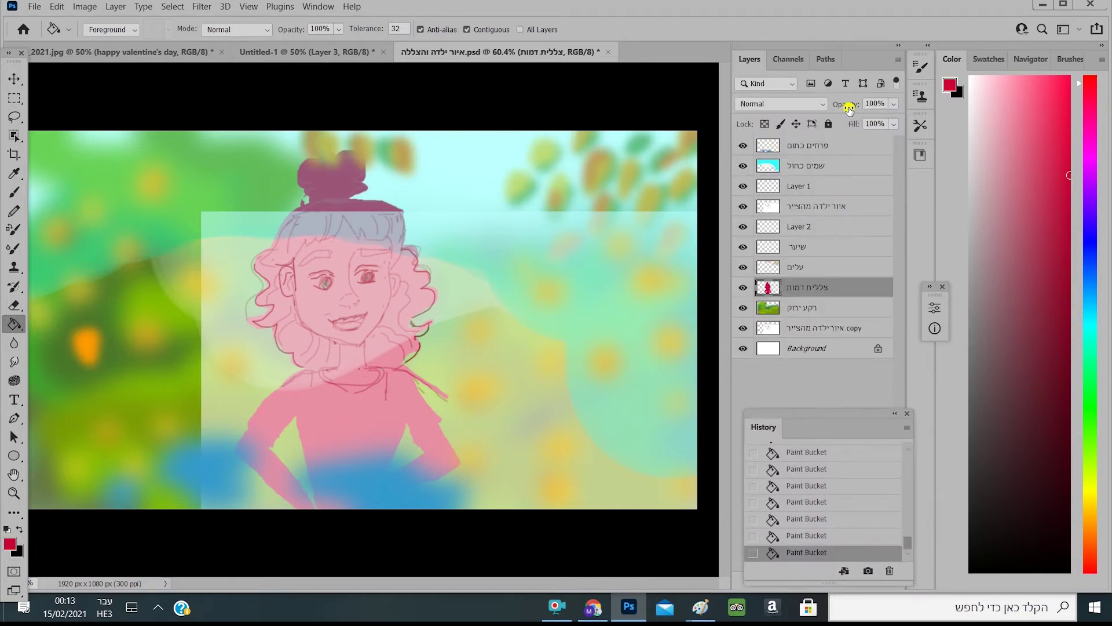
{"action": "left_click_drag", "start_coordinate": [846, 105], "coordinate": [828, 112]}
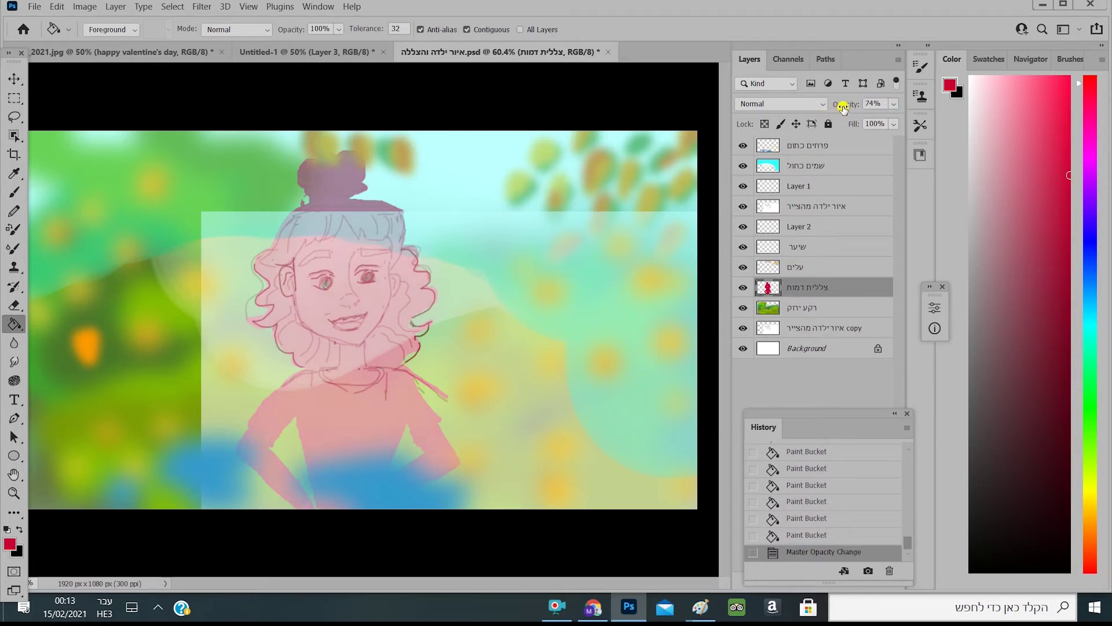
{"action": "left_click_drag", "start_coordinate": [843, 107], "coordinate": [848, 108]}
{"action": "left_click", "coordinate": [801, 287]}
{"action": "left_click_drag", "start_coordinate": [833, 413], "coordinate": [1014, 340]}
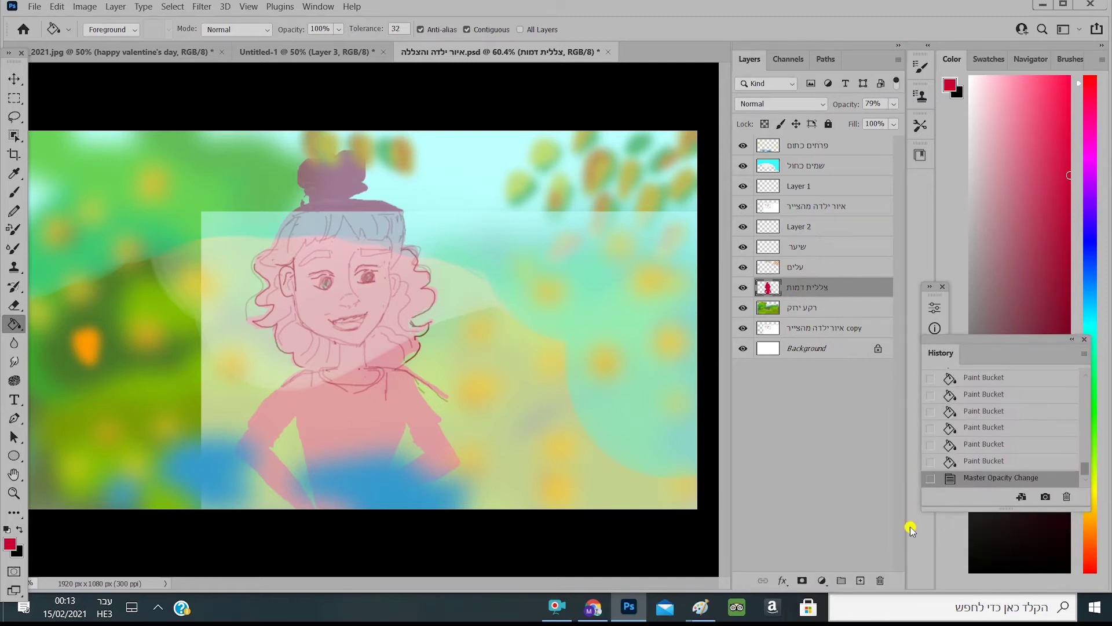
Step: Add a new layer above the צללית דמות layer and clip it to that silhouette with a clipping mask
{"action": "left_click", "coordinate": [856, 582]}
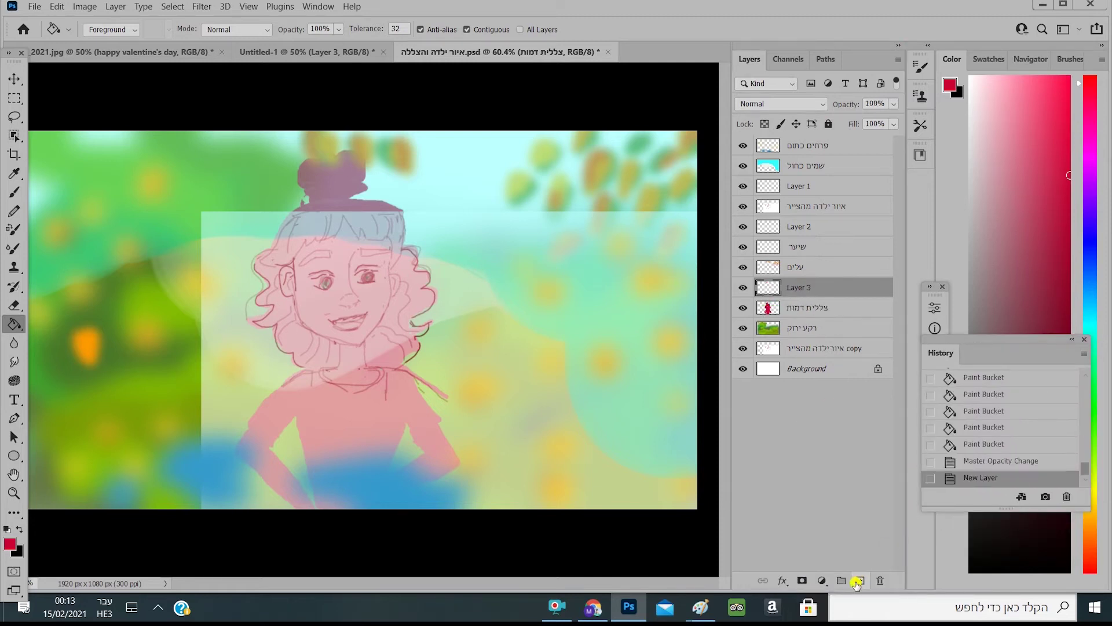
{"action": "right_click", "coordinate": [794, 290]}
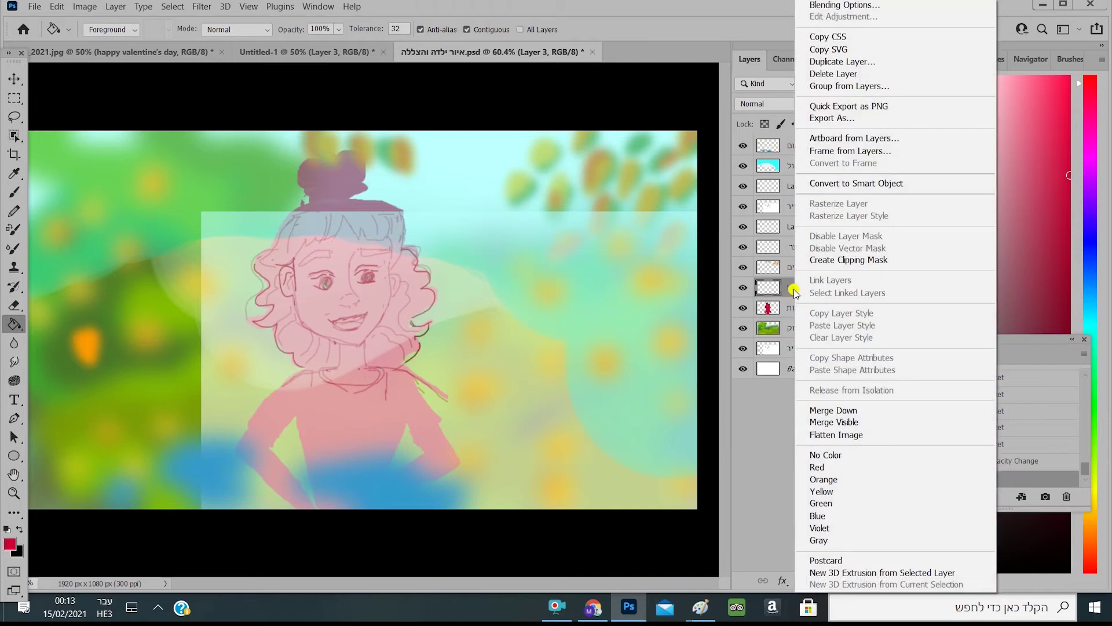
{"action": "left_click", "coordinate": [814, 260]}
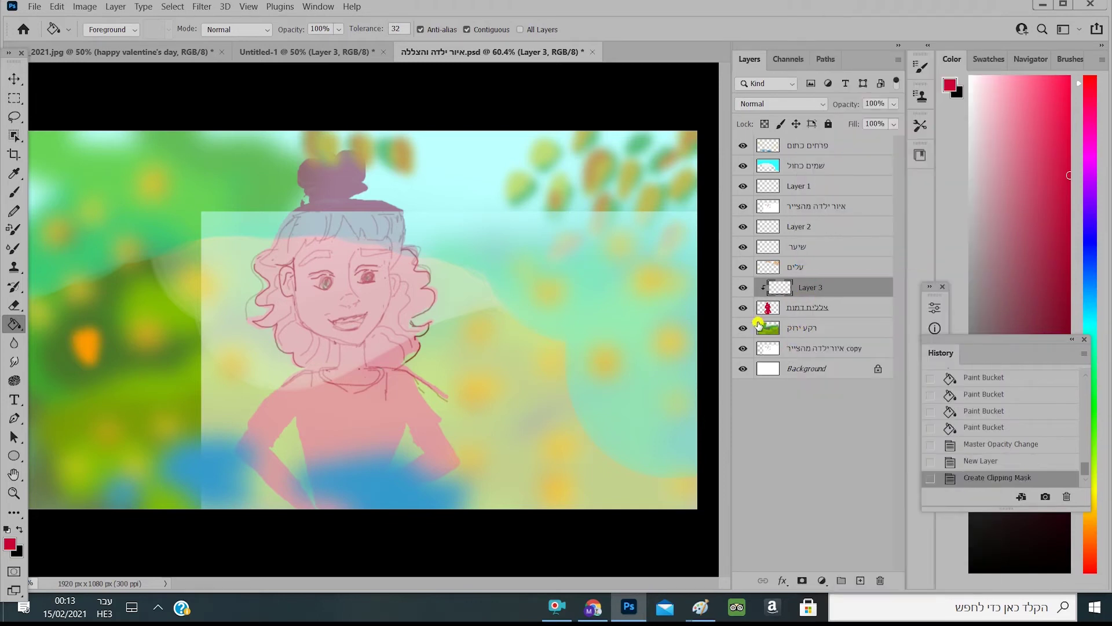
Step: Outline the face along the jaw and fringe with the Brush in pale pink #ffcccc and fill it using the Paint Bucket
{"action": "left_click", "coordinate": [9, 544]}
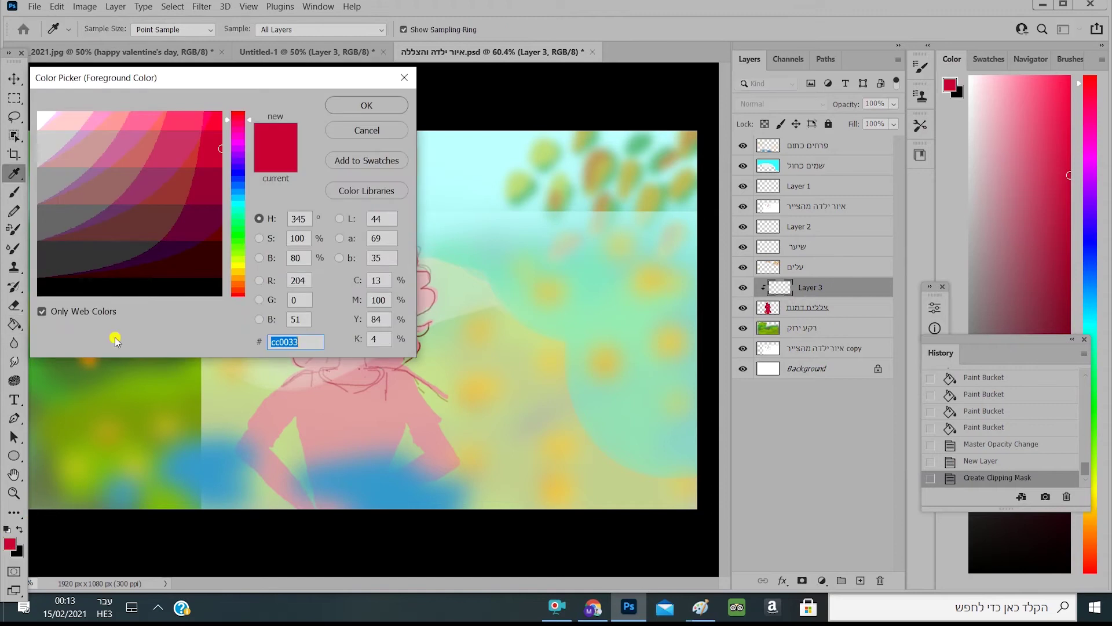
{"action": "left_click", "coordinate": [69, 122]}
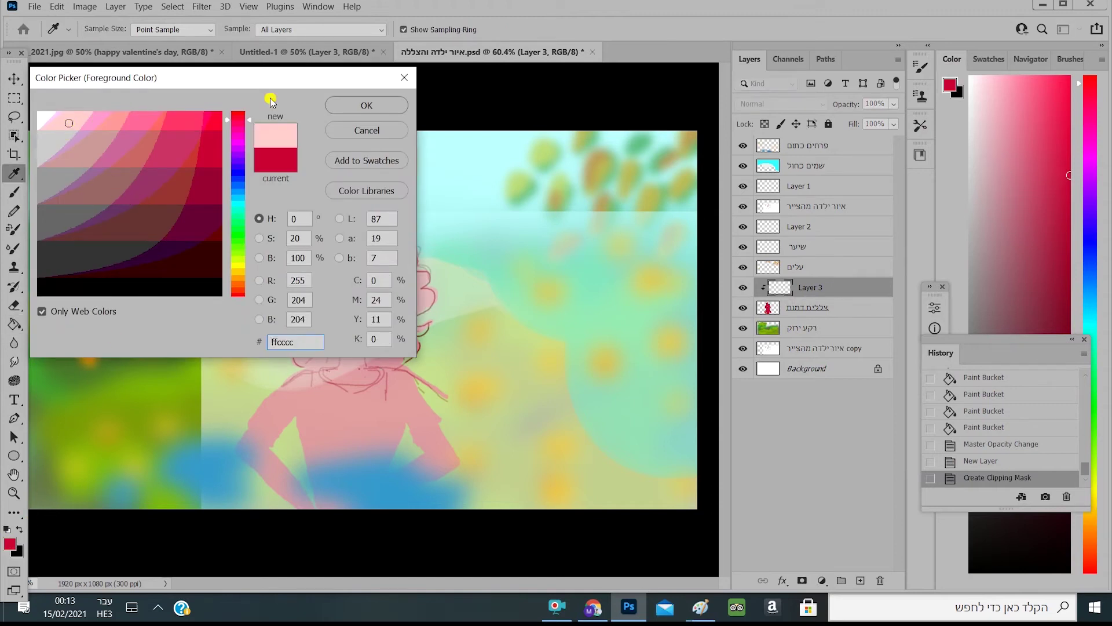
{"action": "left_click", "coordinate": [364, 105]}
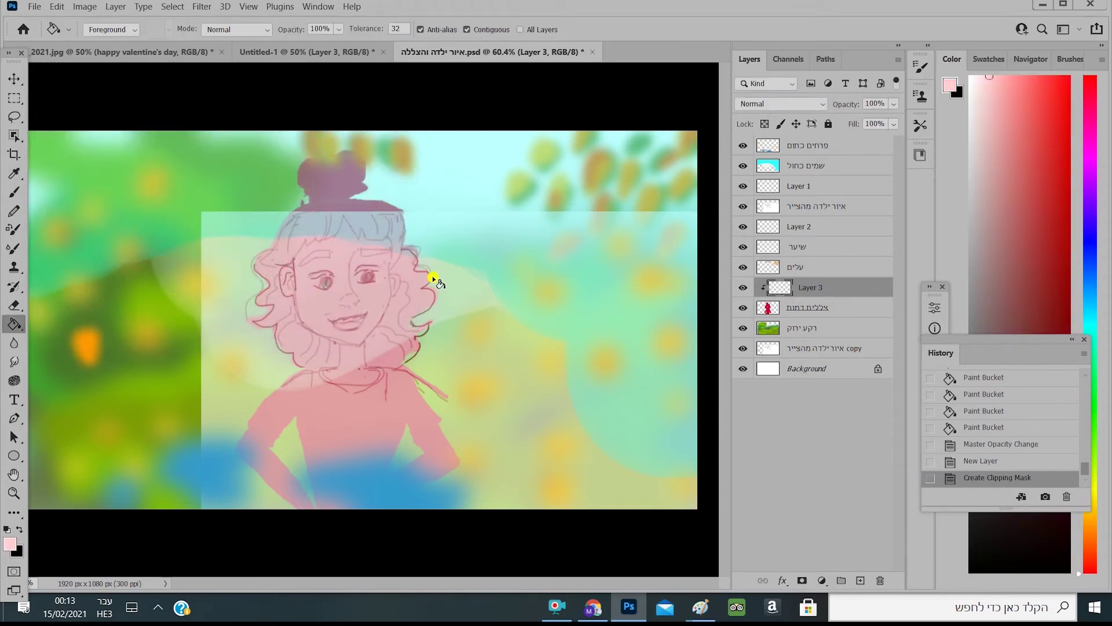
{"action": "left_click", "coordinate": [13, 192]}
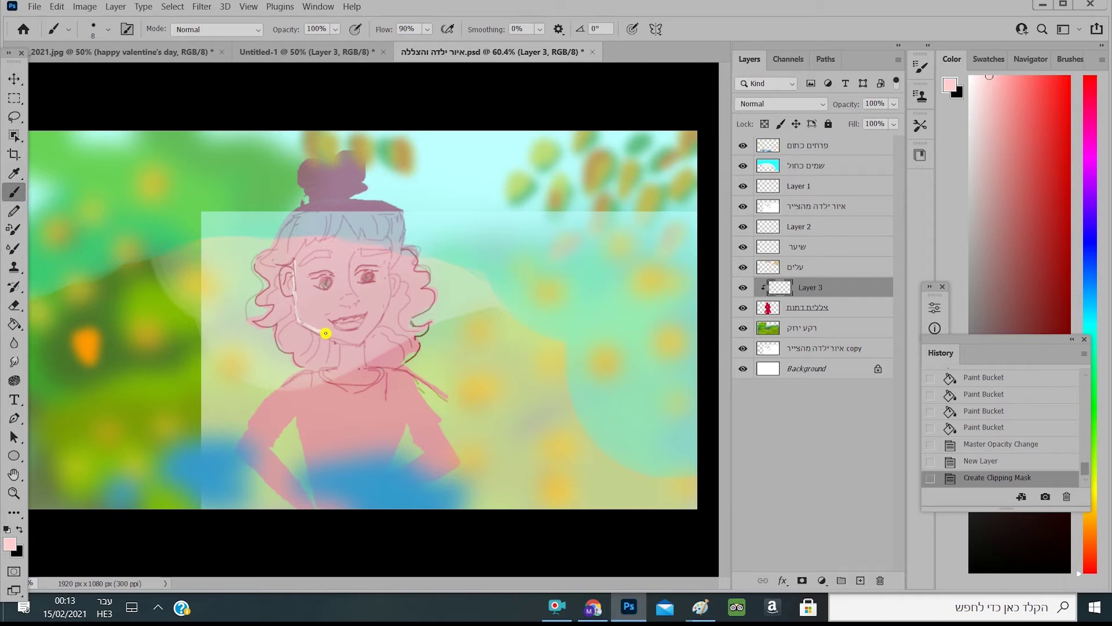
{"action": "left_click_drag", "start_coordinate": [357, 344], "coordinate": [359, 344]}
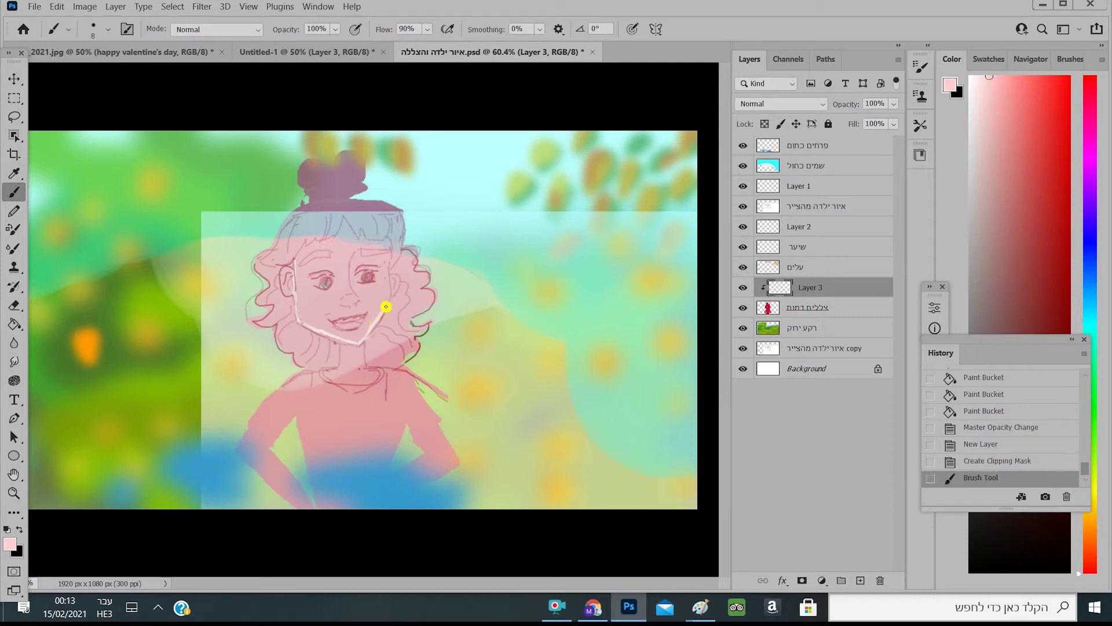
{"action": "left_click_drag", "start_coordinate": [385, 273], "coordinate": [382, 279]}
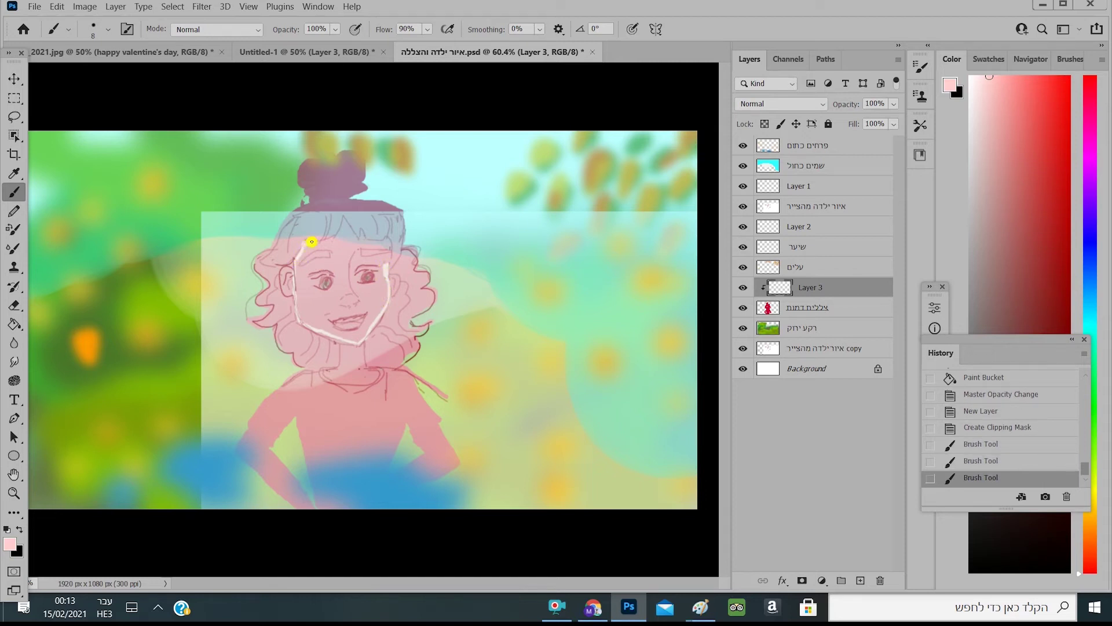
{"action": "left_click_drag", "start_coordinate": [336, 239], "coordinate": [330, 242]}
{"action": "left_click_drag", "start_coordinate": [340, 235], "coordinate": [324, 239]}
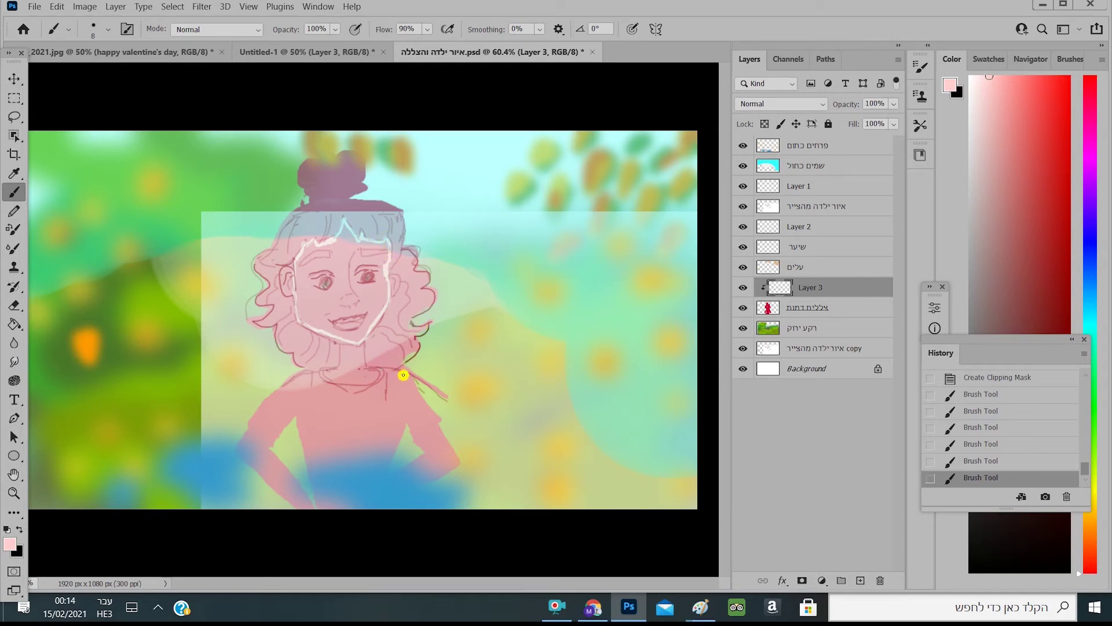
{"action": "left_click", "coordinate": [14, 324]}
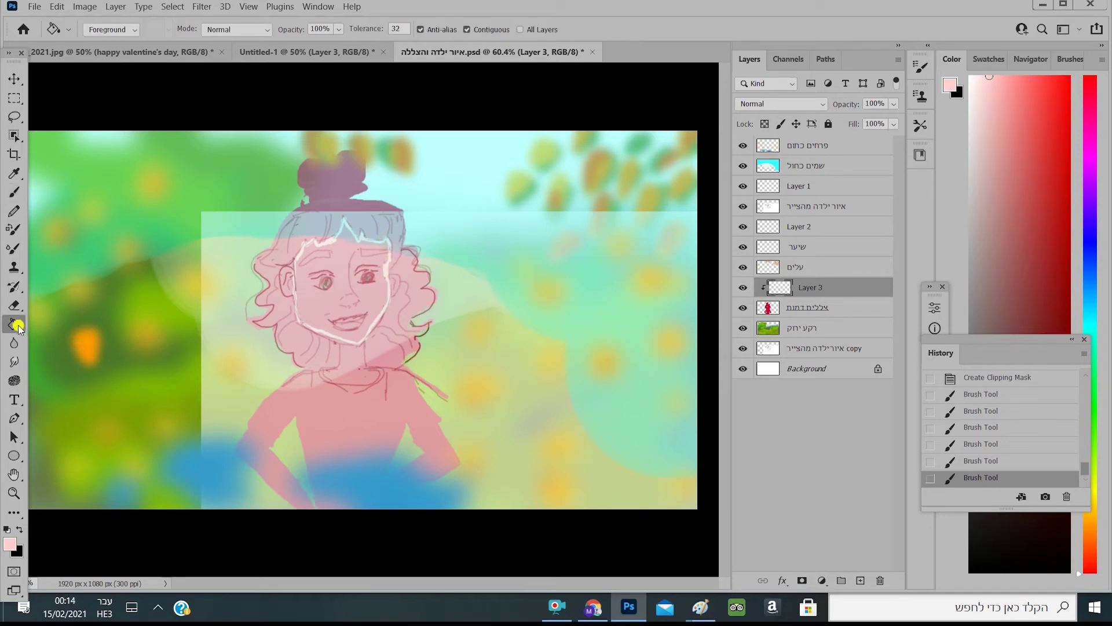
{"action": "left_click", "coordinate": [308, 299]}
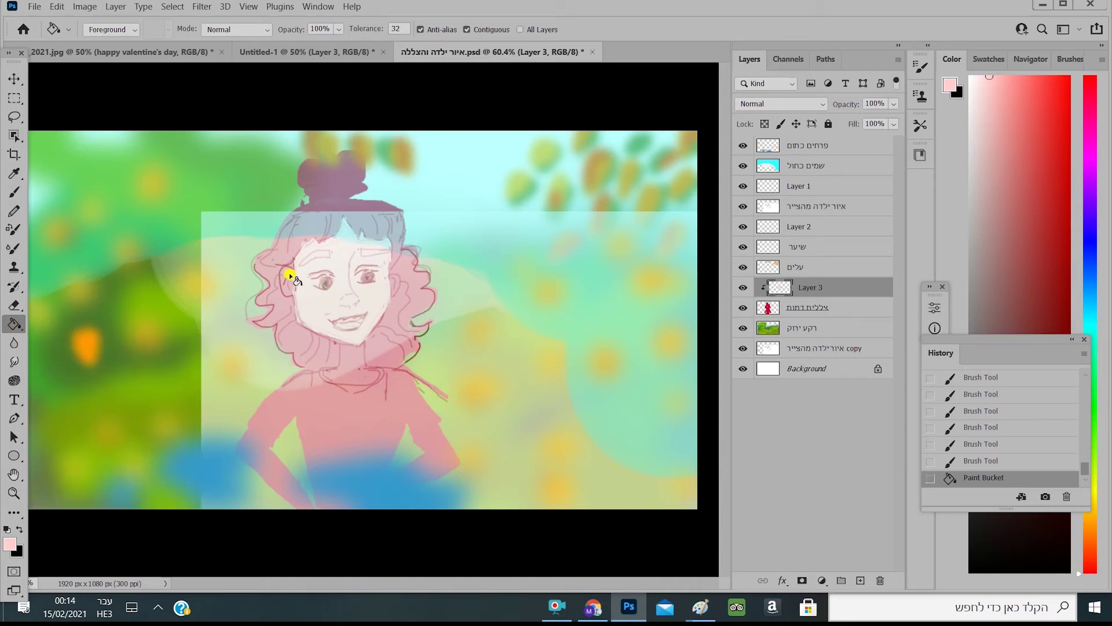
Step: Paint both ears with the Brush in the same pale pink as the face
{"action": "left_click", "coordinate": [14, 190]}
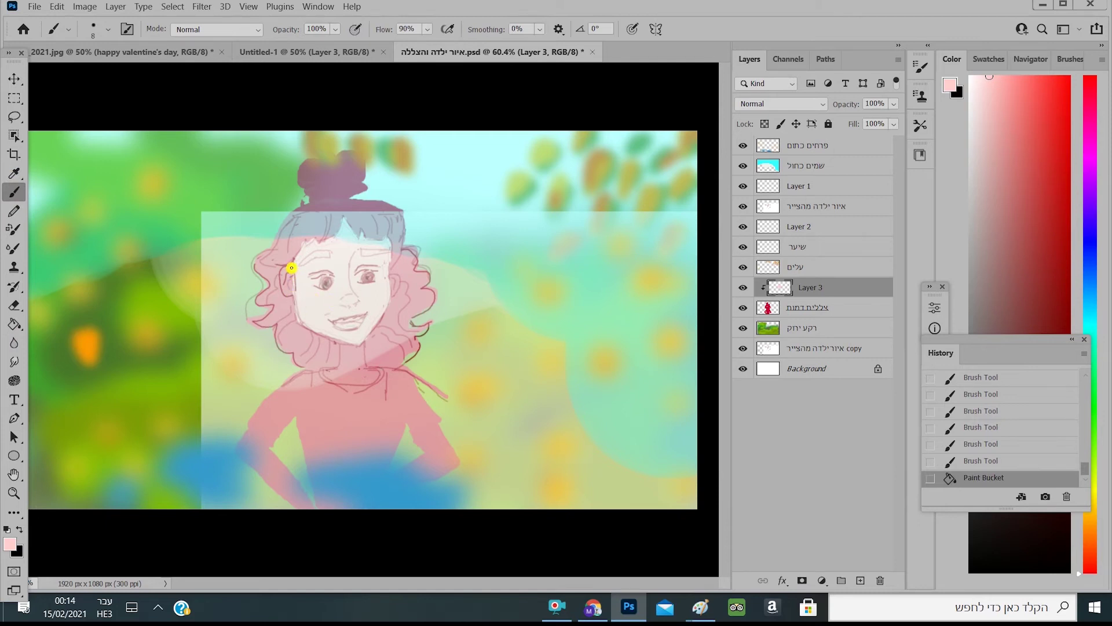
{"action": "left_click_drag", "start_coordinate": [281, 278], "coordinate": [289, 294]}
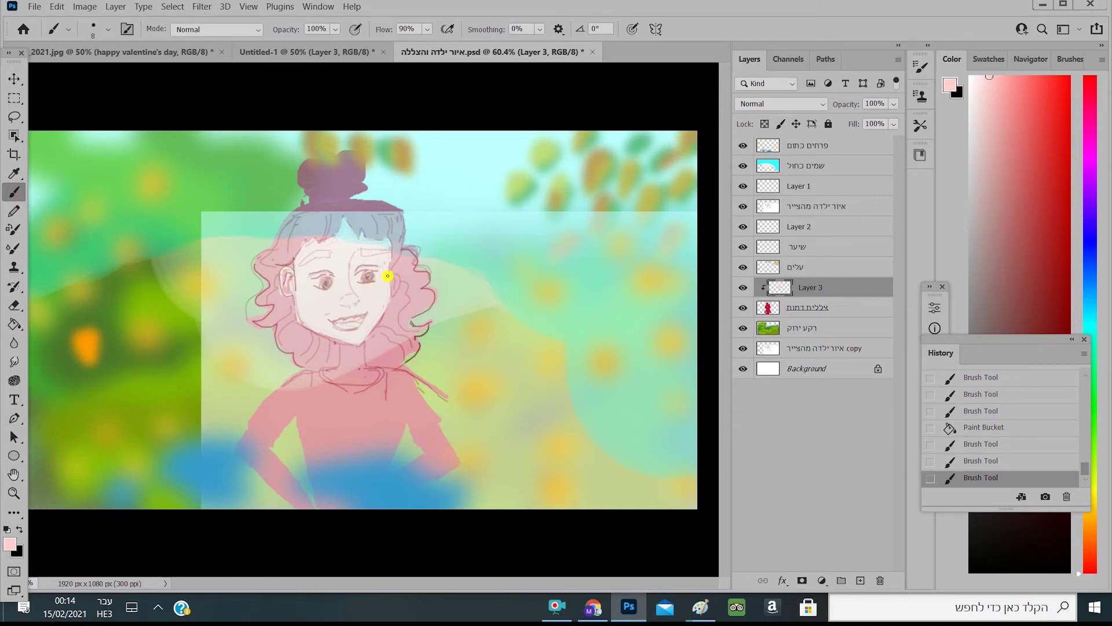
{"action": "left_click_drag", "start_coordinate": [397, 295], "coordinate": [394, 298]}
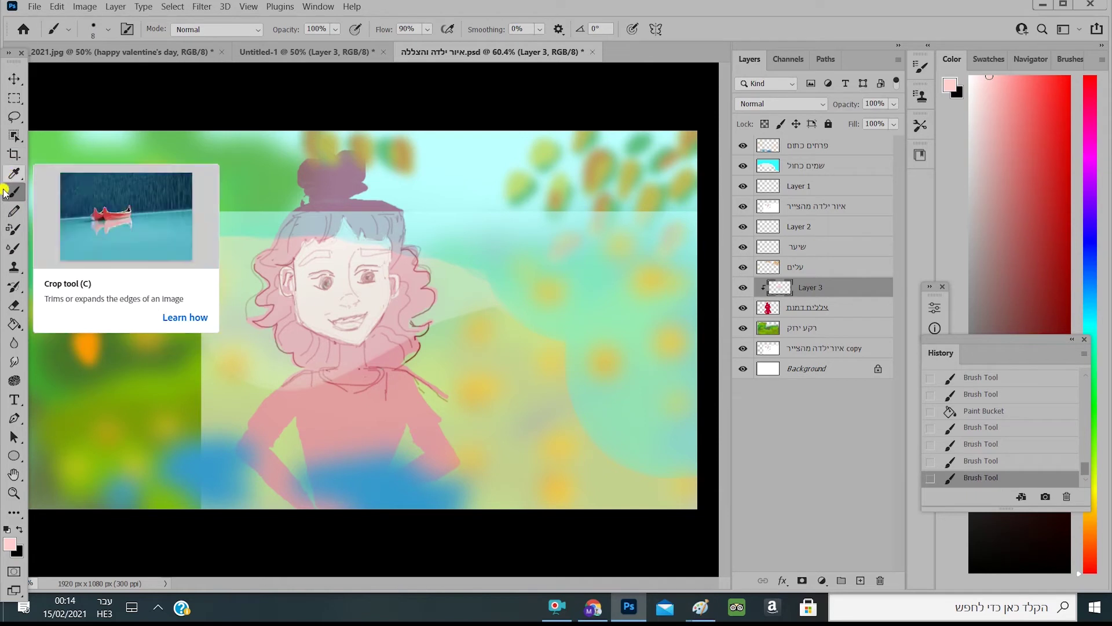
Step: Fill the insides of both ears with the pale pink skin color using the Paint Bucket
{"action": "left_click", "coordinate": [14, 324]}
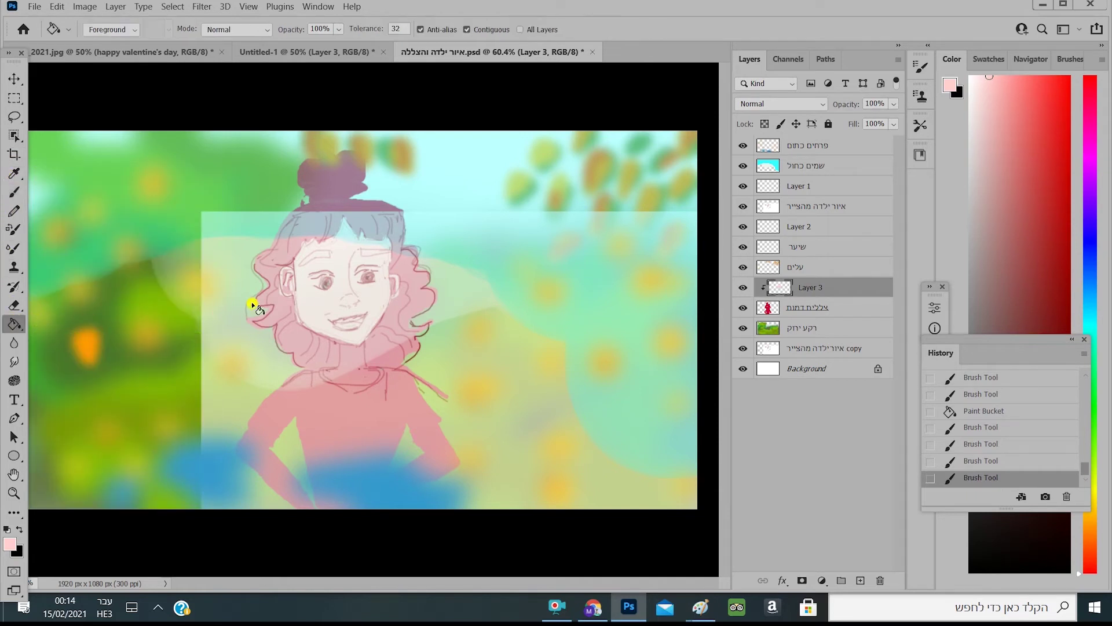
{"action": "left_click", "coordinate": [286, 291]}
{"action": "left_click", "coordinate": [290, 292]}
{"action": "left_click", "coordinate": [393, 290]}
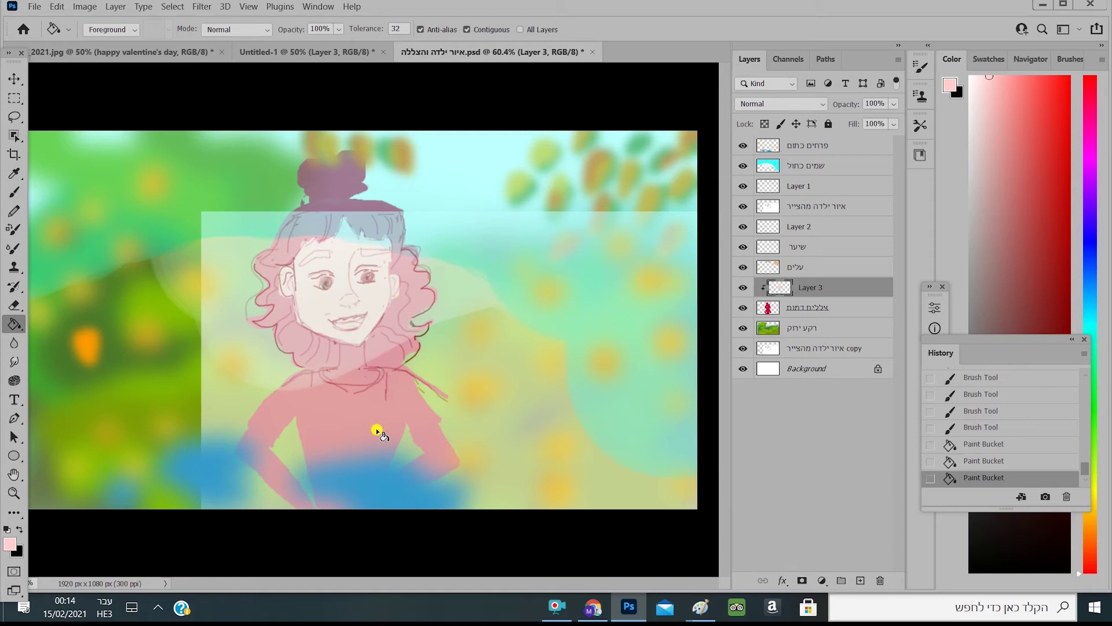
Step: Outline the neck and neckline with the Brush in pale pink and fill the enclosed area using the Paint Bucket
{"action": "left_click", "coordinate": [14, 191]}
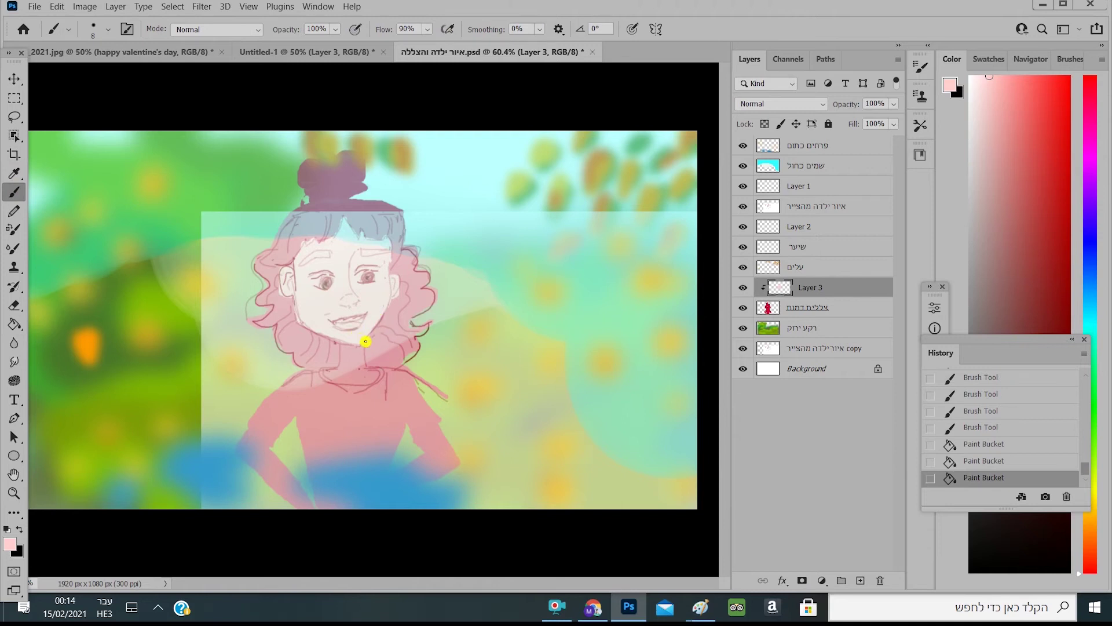
{"action": "left_click_drag", "start_coordinate": [365, 359], "coordinate": [365, 369]}
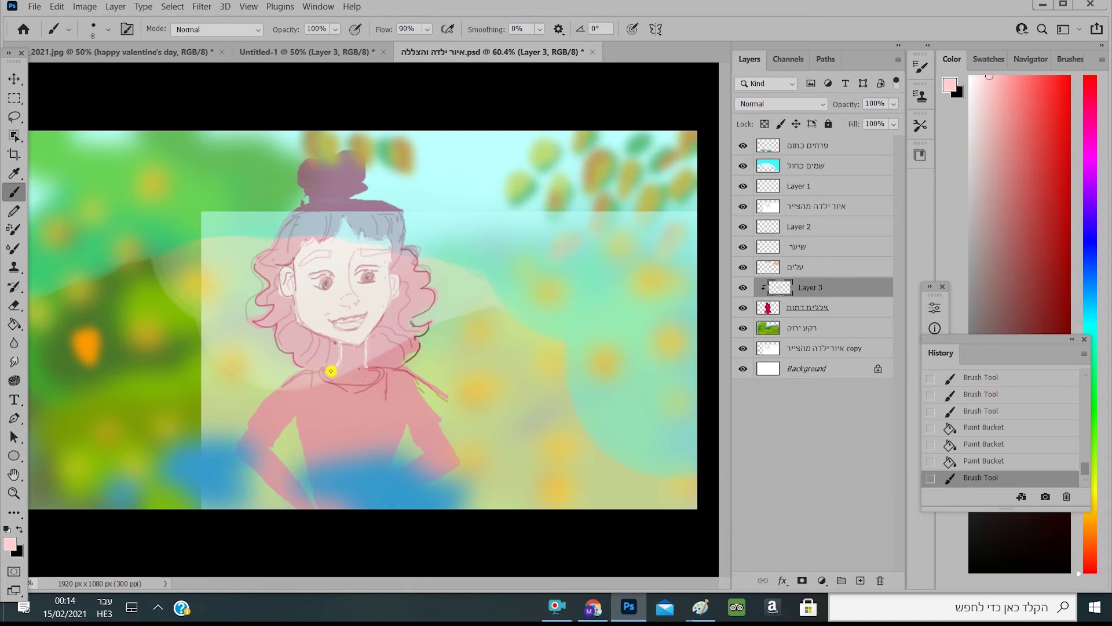
{"action": "left_click_drag", "start_coordinate": [322, 370], "coordinate": [326, 373]}
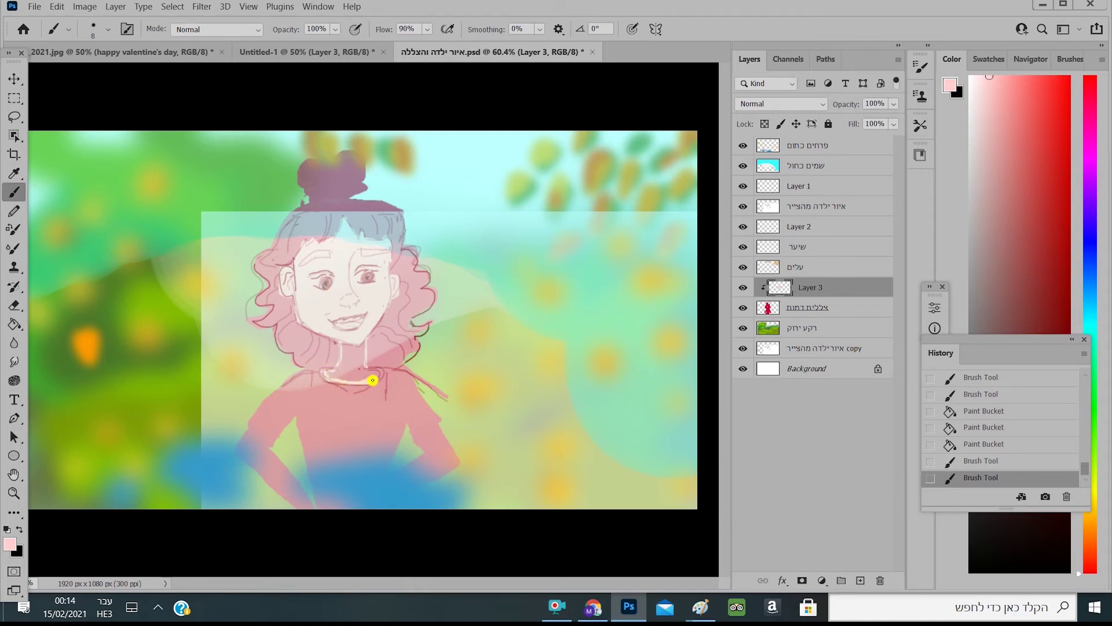
{"action": "left_click_drag", "start_coordinate": [374, 368], "coordinate": [372, 376]}
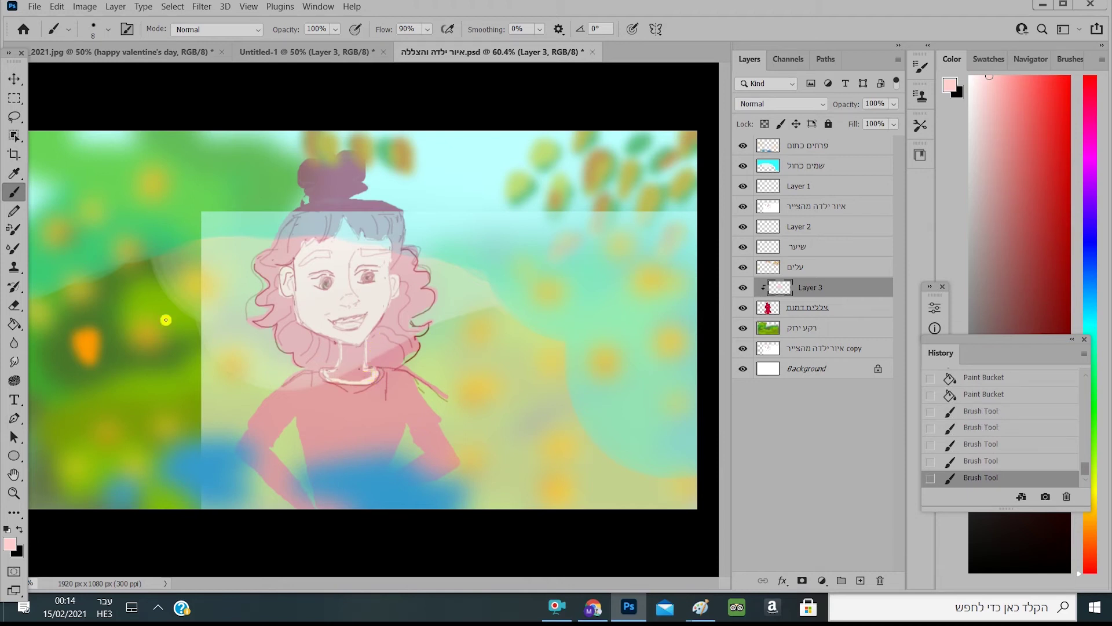
{"action": "left_click", "coordinate": [26, 323]}
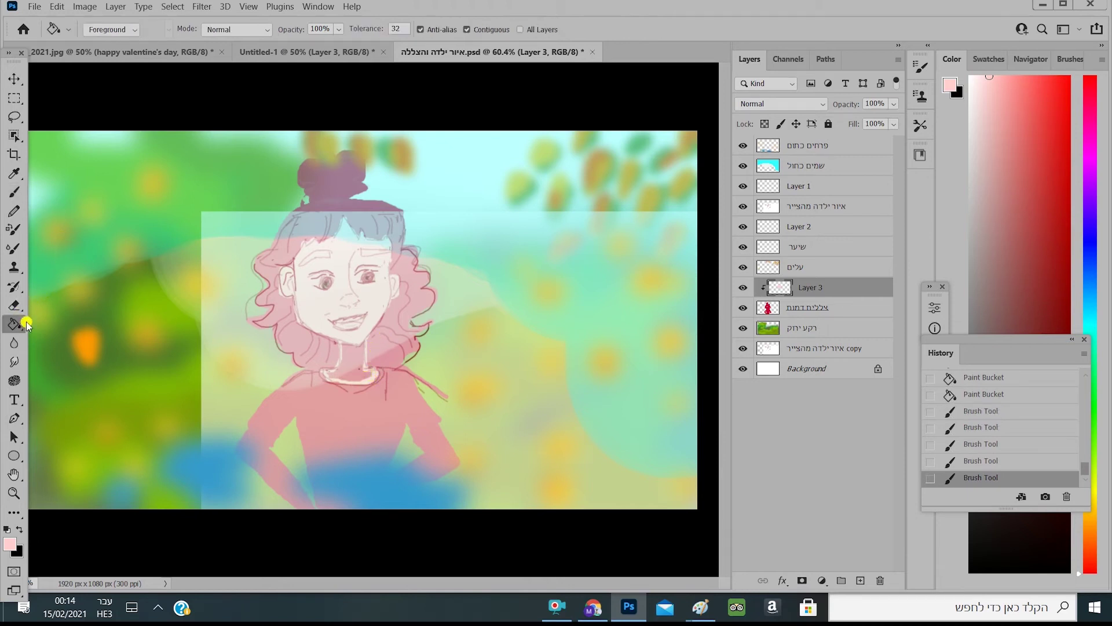
{"action": "left_click", "coordinate": [354, 372]}
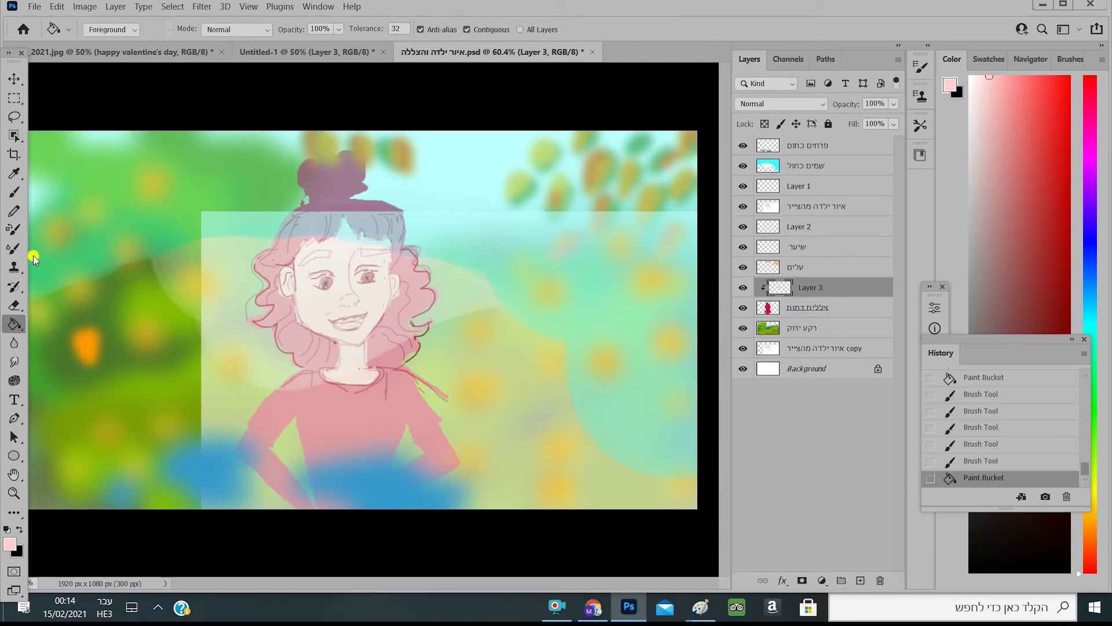
Step: Switch to the Brush and set the foreground color to bright saturated yellow
{"action": "left_click", "coordinate": [14, 192]}
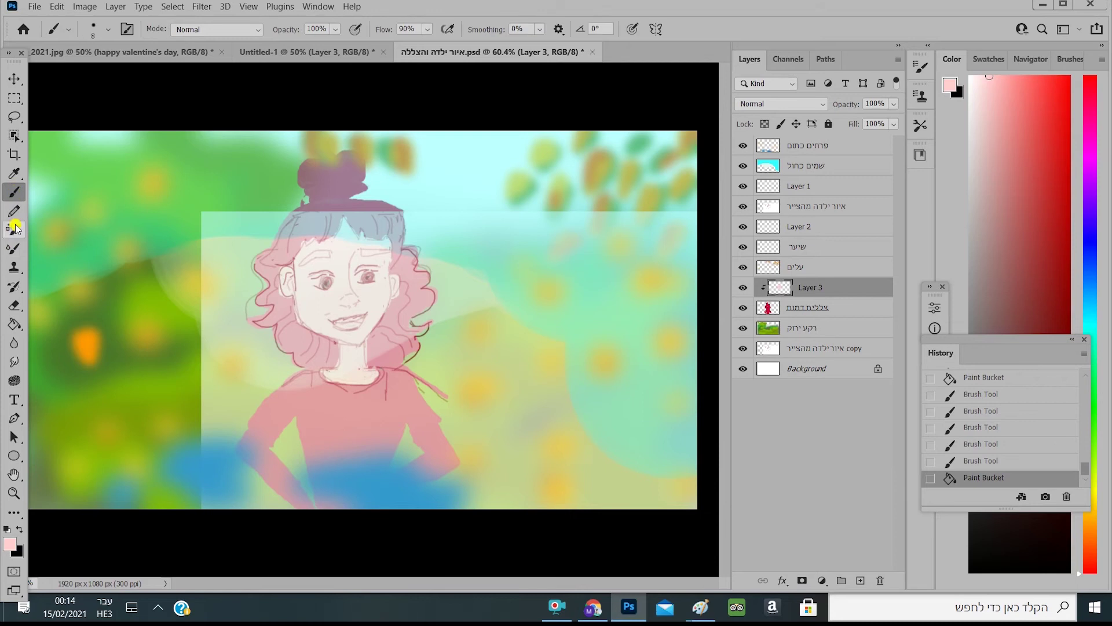
{"action": "left_click", "coordinate": [10, 544]}
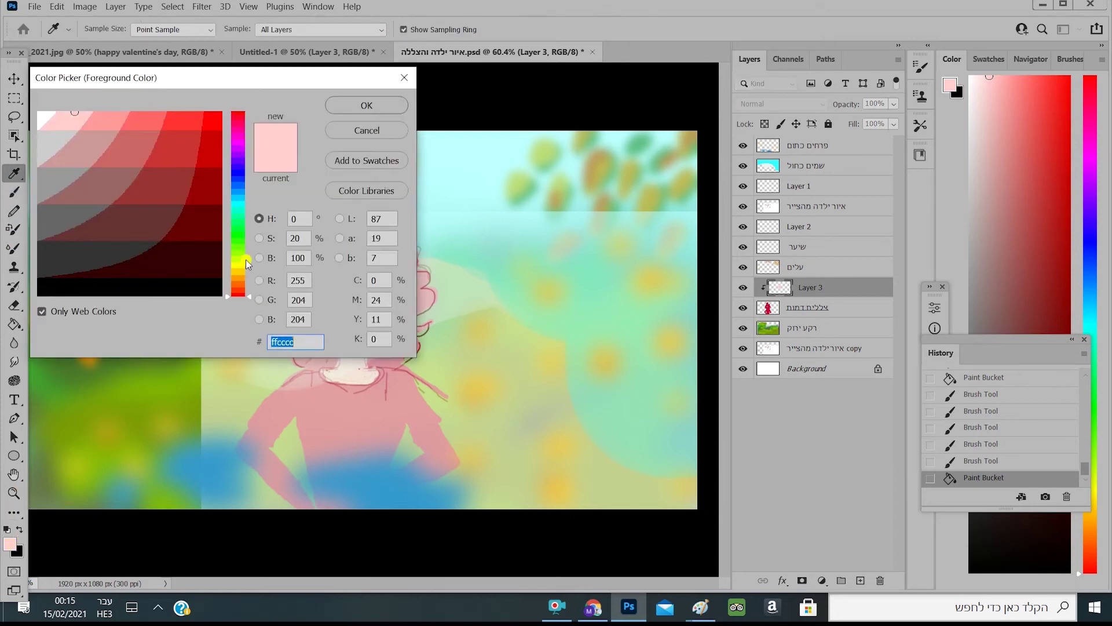
{"action": "left_click", "coordinate": [240, 266]}
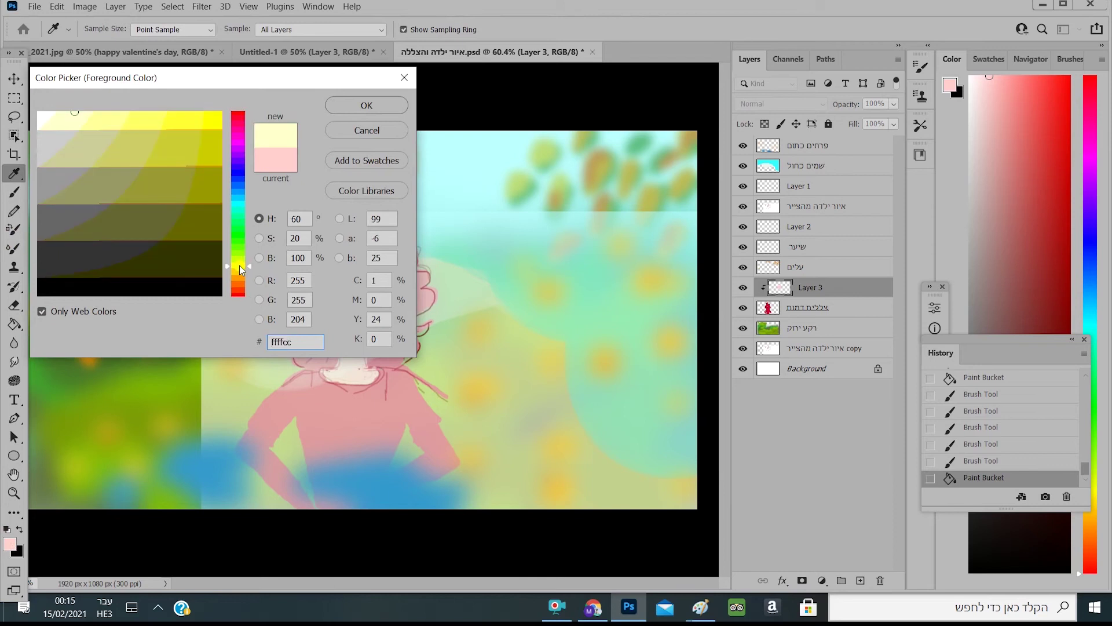
{"action": "left_click", "coordinate": [209, 123]}
{"action": "left_click", "coordinate": [356, 109]}
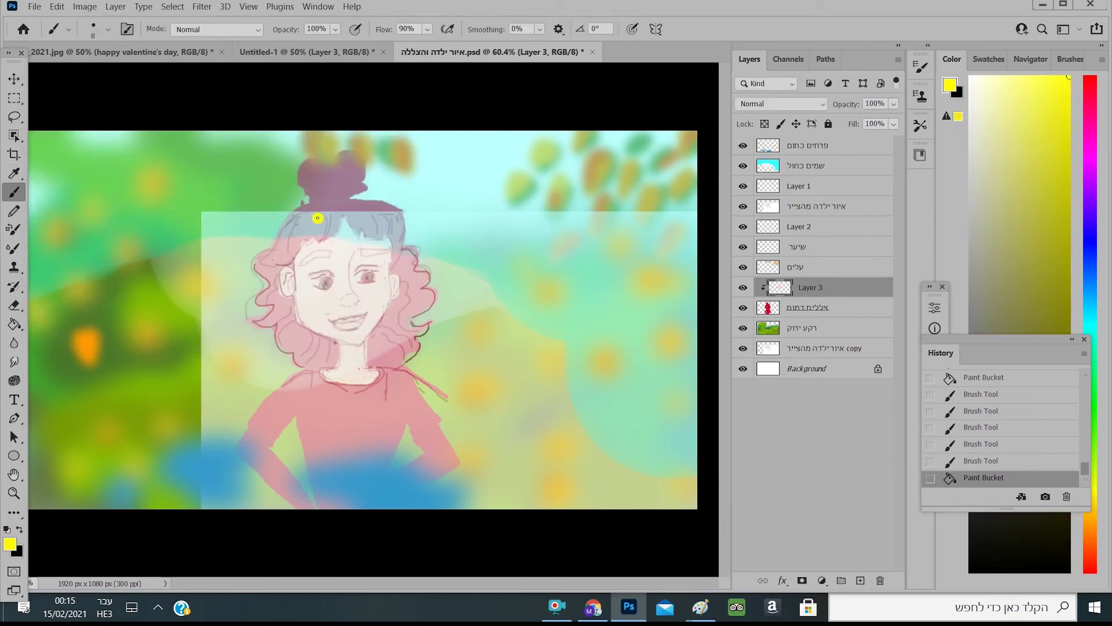
{"action": "mouse_move", "coordinate": [306, 204]}
{"action": "left_mouse_down"}
{"action": "mouse_move", "coordinate": [253, 259]}
{"action": "mouse_move", "coordinate": [249, 273]}
{"action": "mouse_move", "coordinate": [255, 279]}
{"action": "mouse_move", "coordinate": [255, 254]}
{"action": "mouse_move", "coordinate": [259, 294]}
{"action": "left_mouse_up"}
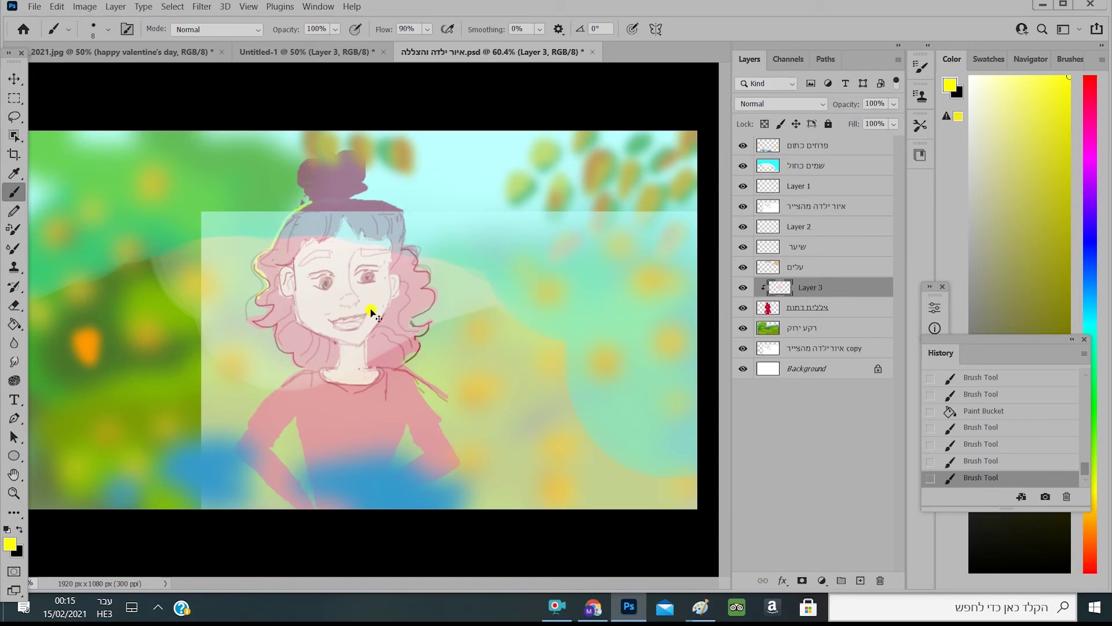
{"action": "key", "text": "ctrl+z"}
{"action": "key", "text": "ctrl+z"}
{"action": "key", "text": "ctrl+z"}
{"action": "key", "text": "ctrl+z"}
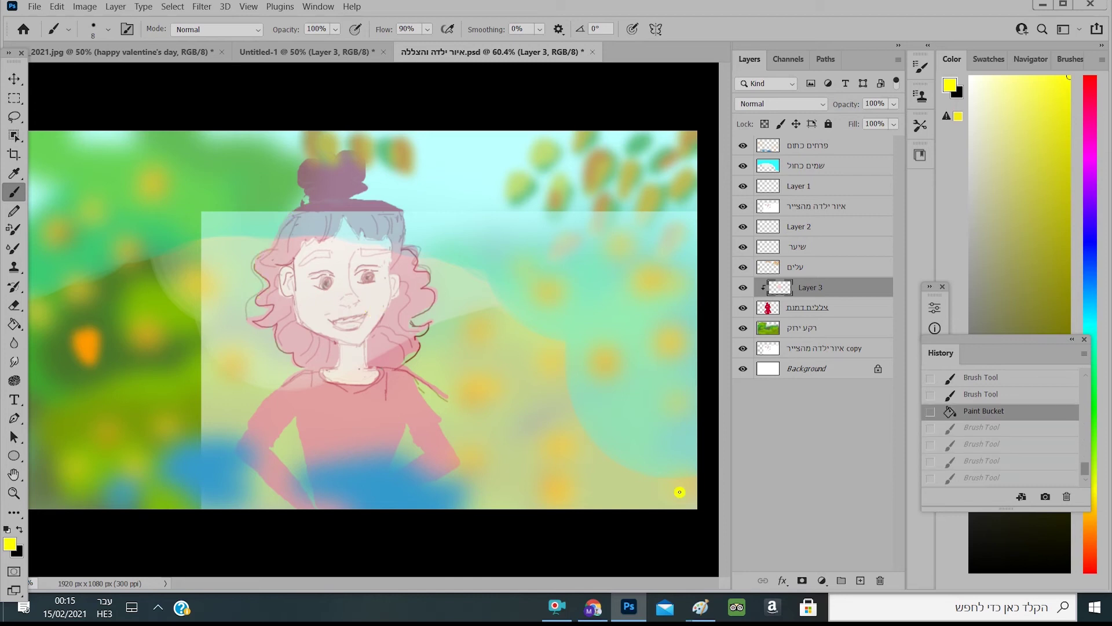
Step: On a new layer above Layer 3, outline the curls, fringe and bun in yellow with the Brush and fill them using the Paint Bucket
{"action": "left_click", "coordinate": [860, 580]}
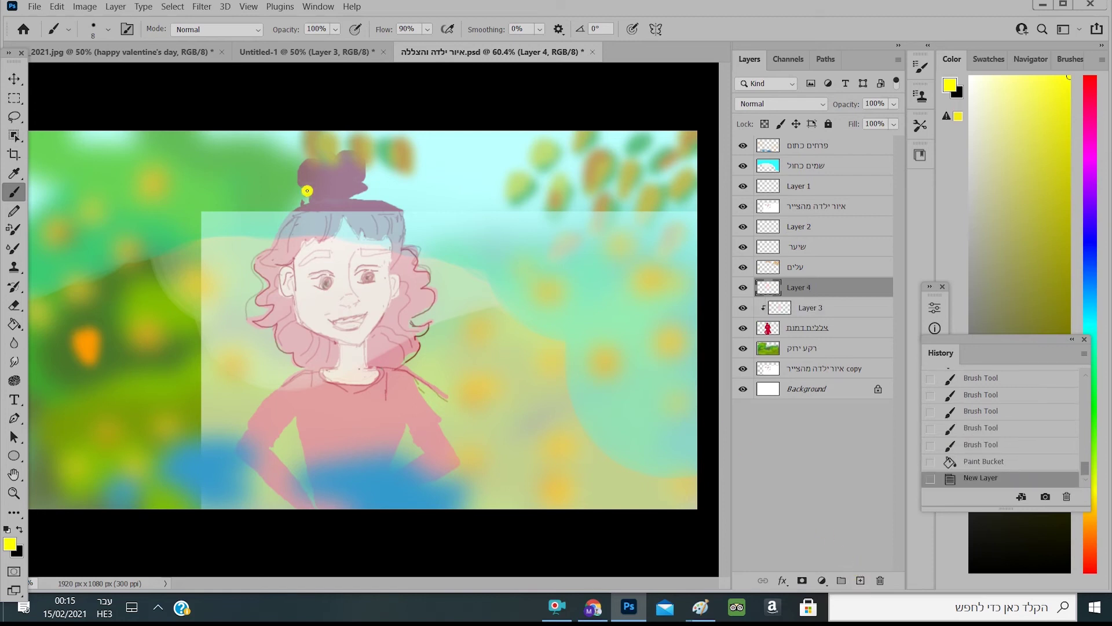
{"action": "left_click_drag", "start_coordinate": [308, 204], "coordinate": [287, 233]}
{"action": "key", "text": "ctrl+z"}
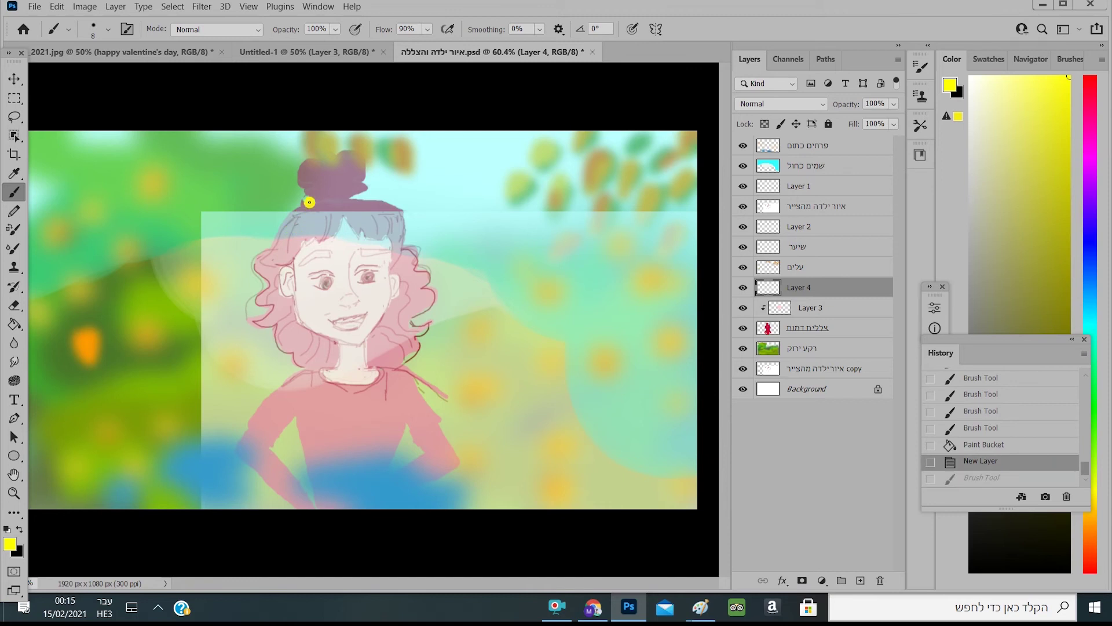
{"action": "mouse_move", "coordinate": [309, 201]}
{"action": "left_mouse_down"}
{"action": "mouse_move", "coordinate": [257, 261]}
{"action": "mouse_move", "coordinate": [269, 279]}
{"action": "mouse_move", "coordinate": [253, 299]}
{"action": "mouse_move", "coordinate": [272, 310]}
{"action": "mouse_move", "coordinate": [257, 324]}
{"action": "mouse_move", "coordinate": [277, 326]}
{"action": "mouse_move", "coordinate": [311, 372]}
{"action": "left_mouse_up"}
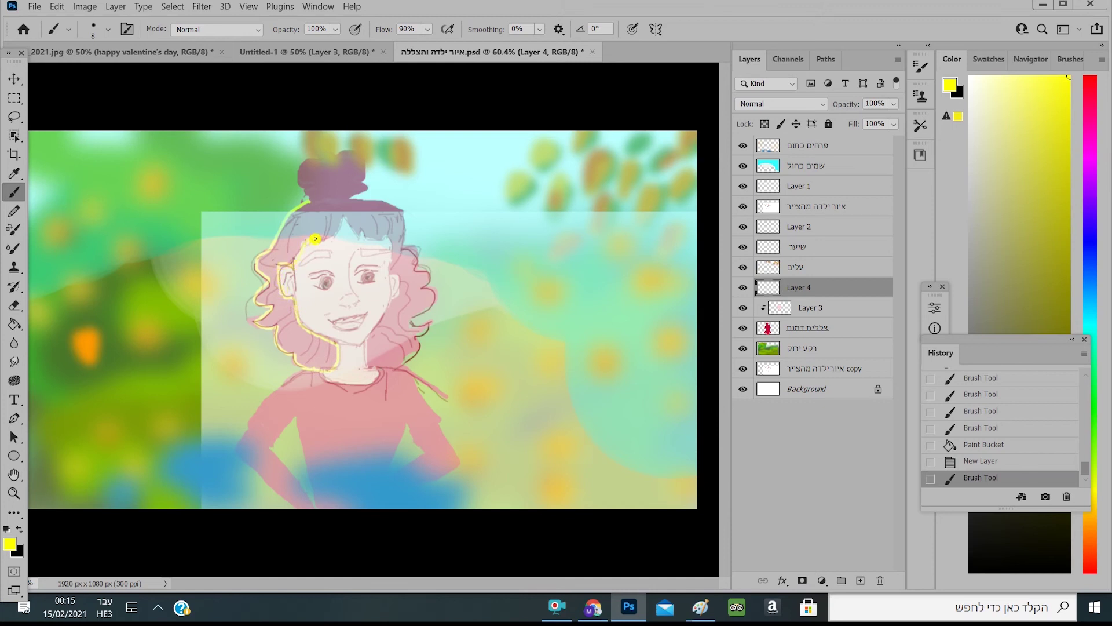
{"action": "left_click_drag", "start_coordinate": [333, 237], "coordinate": [342, 220]}
{"action": "left_click_drag", "start_coordinate": [391, 245], "coordinate": [393, 246]}
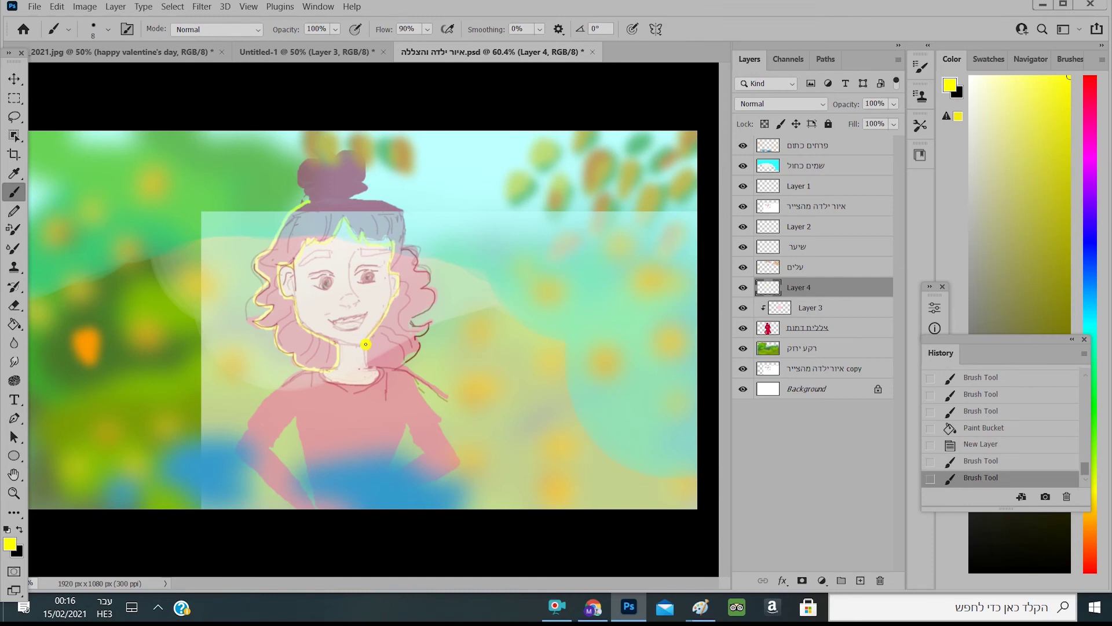
{"action": "mouse_move", "coordinate": [371, 366]}
{"action": "left_mouse_down"}
{"action": "mouse_move", "coordinate": [416, 355]}
{"action": "mouse_move", "coordinate": [427, 325]}
{"action": "mouse_move", "coordinate": [412, 323]}
{"action": "mouse_move", "coordinate": [430, 302]}
{"action": "mouse_move", "coordinate": [432, 271]}
{"action": "mouse_move", "coordinate": [416, 268]}
{"action": "mouse_move", "coordinate": [389, 201]}
{"action": "mouse_move", "coordinate": [354, 198]}
{"action": "mouse_move", "coordinate": [367, 189]}
{"action": "mouse_move", "coordinate": [367, 154]}
{"action": "mouse_move", "coordinate": [355, 147]}
{"action": "mouse_move", "coordinate": [339, 156]}
{"action": "mouse_move", "coordinate": [318, 147]}
{"action": "mouse_move", "coordinate": [327, 162]}
{"action": "mouse_move", "coordinate": [305, 163]}
{"action": "mouse_move", "coordinate": [304, 203]}
{"action": "left_mouse_up"}
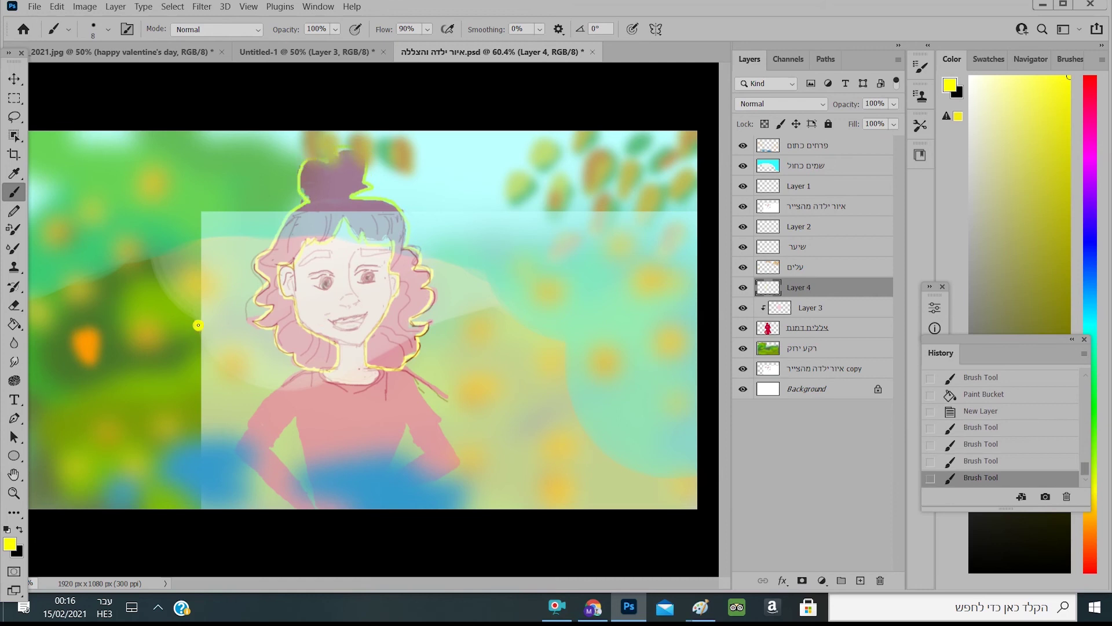
{"action": "left_click", "coordinate": [14, 325]}
{"action": "left_click", "coordinate": [303, 220]}
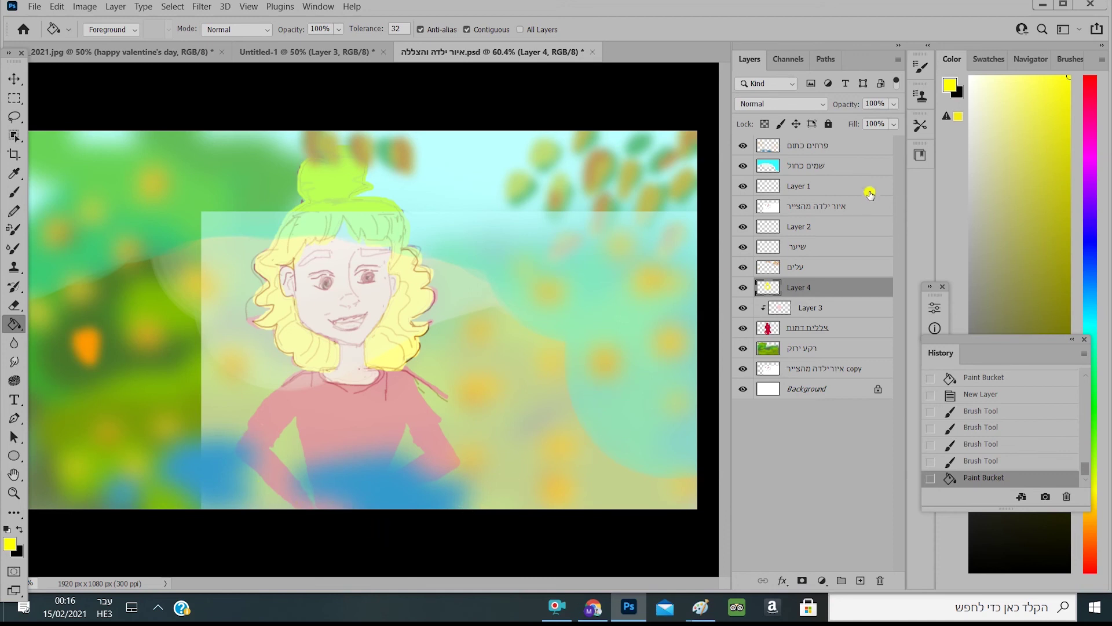
Step: Check the רקע ירוק and עלים layers by toggling their visibility, and set Layer 4's opacity to 66%
{"action": "left_click_drag", "start_coordinate": [849, 103], "coordinate": [781, 110]}
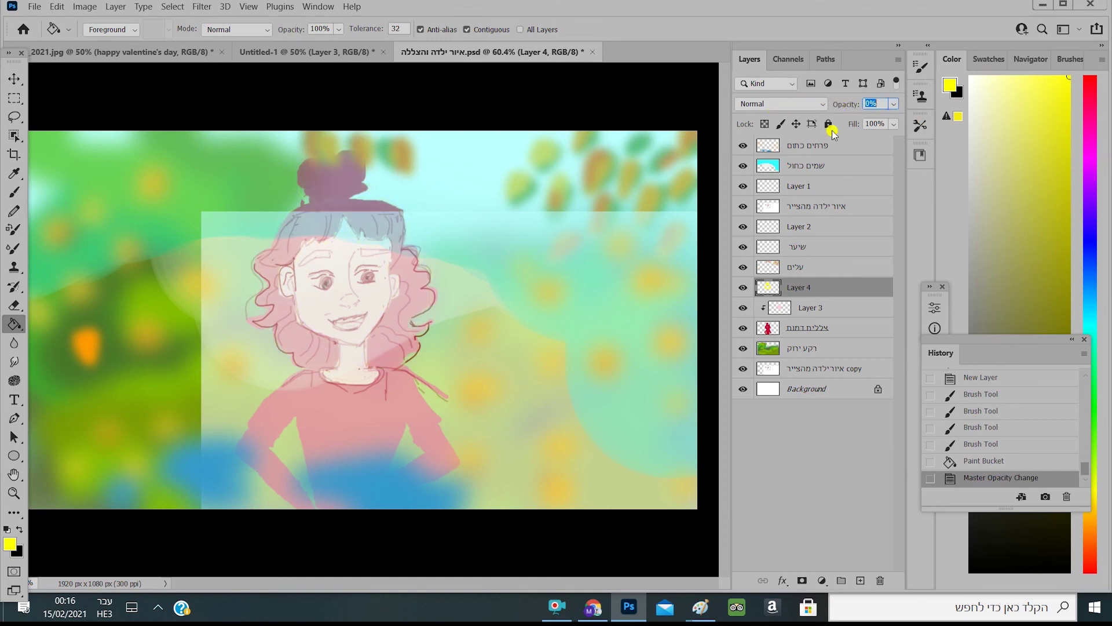
{"action": "left_click", "coordinate": [745, 347]}
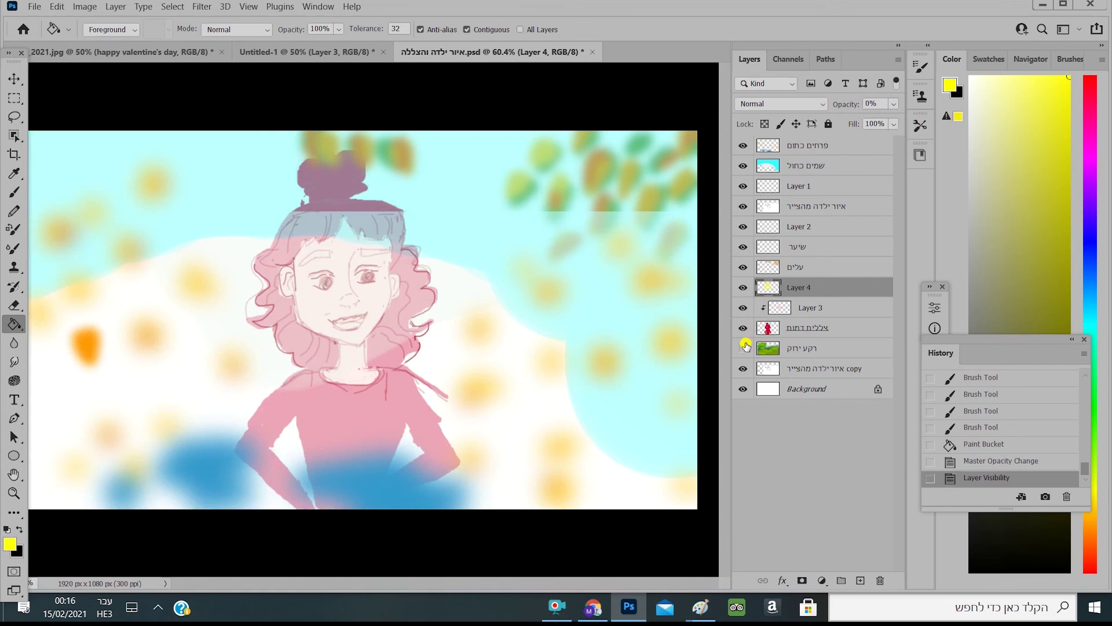
{"action": "left_click", "coordinate": [744, 347]}
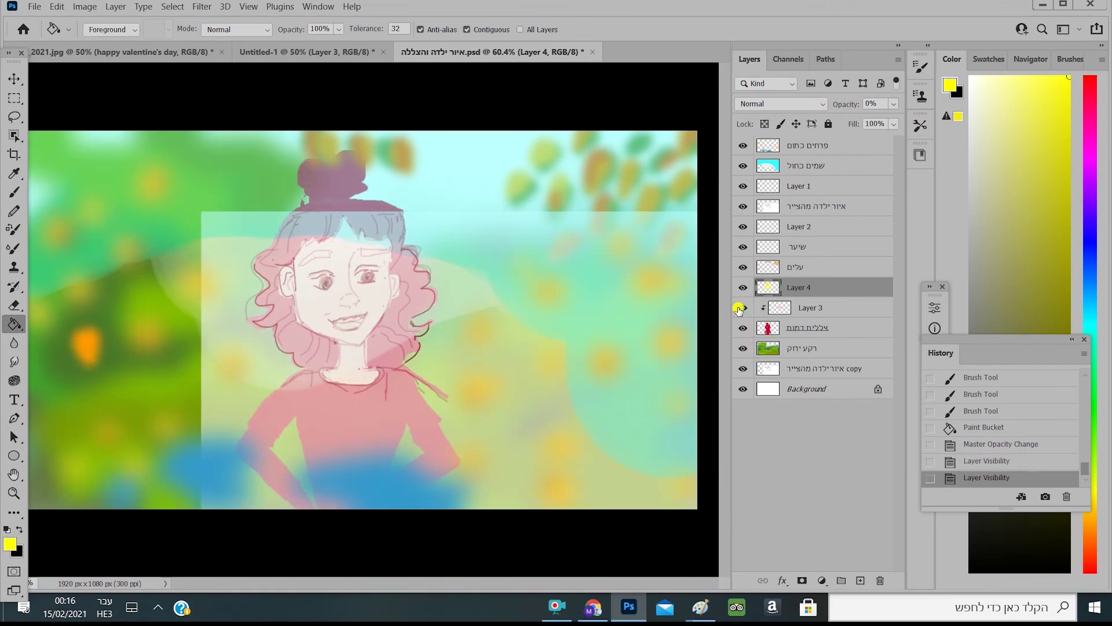
{"action": "left_click", "coordinate": [745, 267]}
{"action": "left_click", "coordinate": [745, 267]}
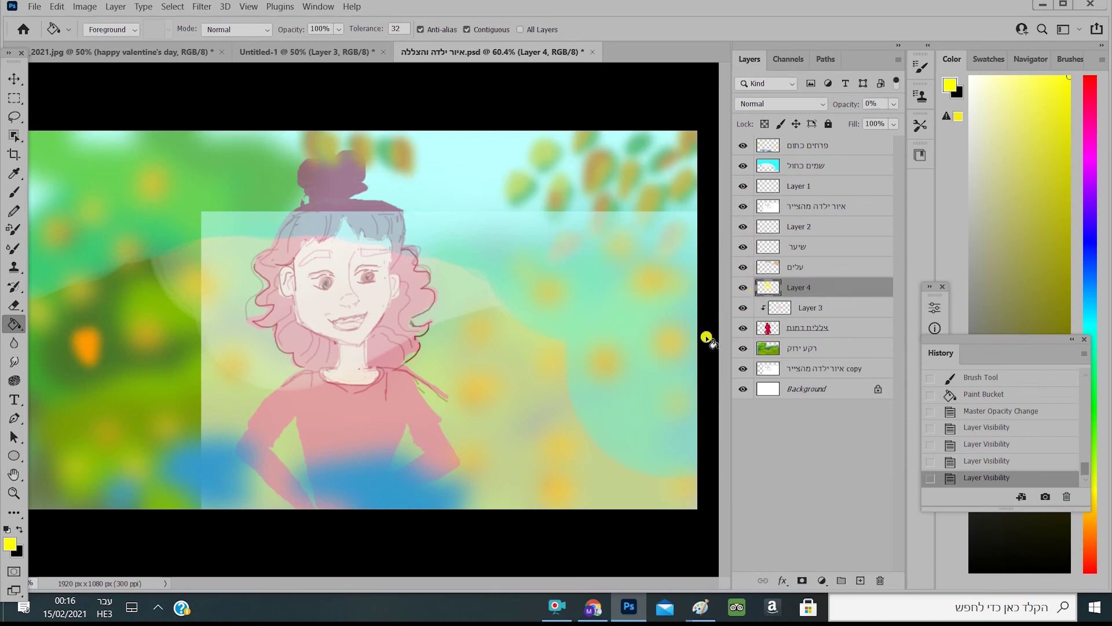
{"action": "left_click_drag", "start_coordinate": [849, 105], "coordinate": [934, 129]}
{"action": "mouse_move", "coordinate": [846, 104]}
{"action": "left_mouse_down"}
{"action": "mouse_move", "coordinate": [828, 125]}
{"action": "mouse_move", "coordinate": [847, 107]}
{"action": "mouse_move", "coordinate": [803, 102]}
{"action": "mouse_move", "coordinate": [842, 108]}
{"action": "left_mouse_up"}
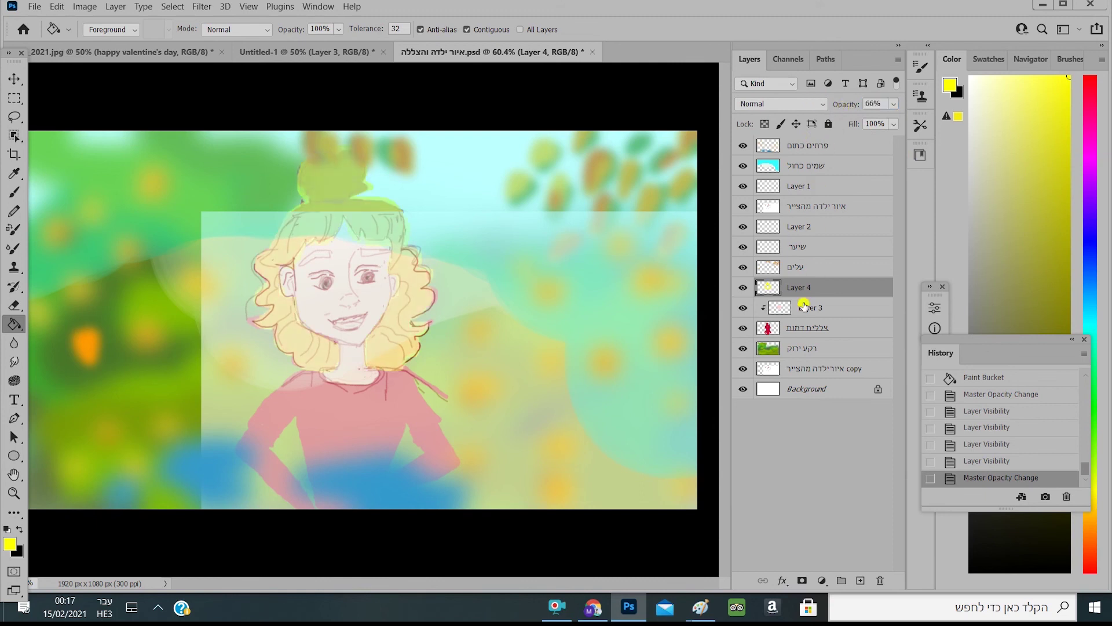
Step: Select the צללית דמות layer, check it by toggling its visibility, and hide the איור ילדה מהצייר copy layer
{"action": "left_click", "coordinate": [768, 329]}
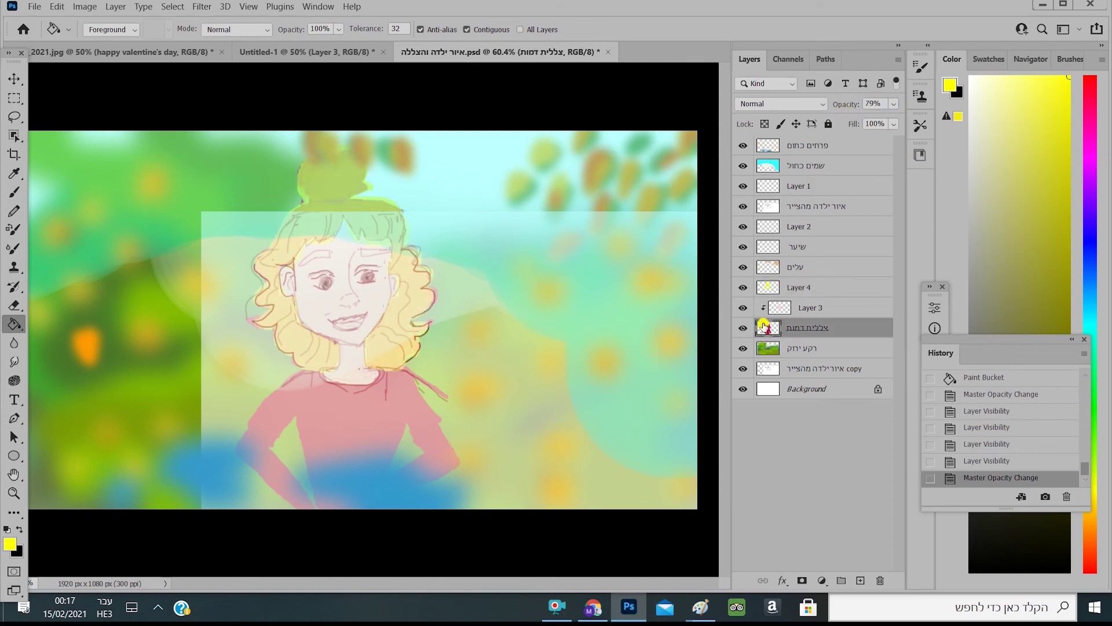
{"action": "left_click", "coordinate": [743, 328]}
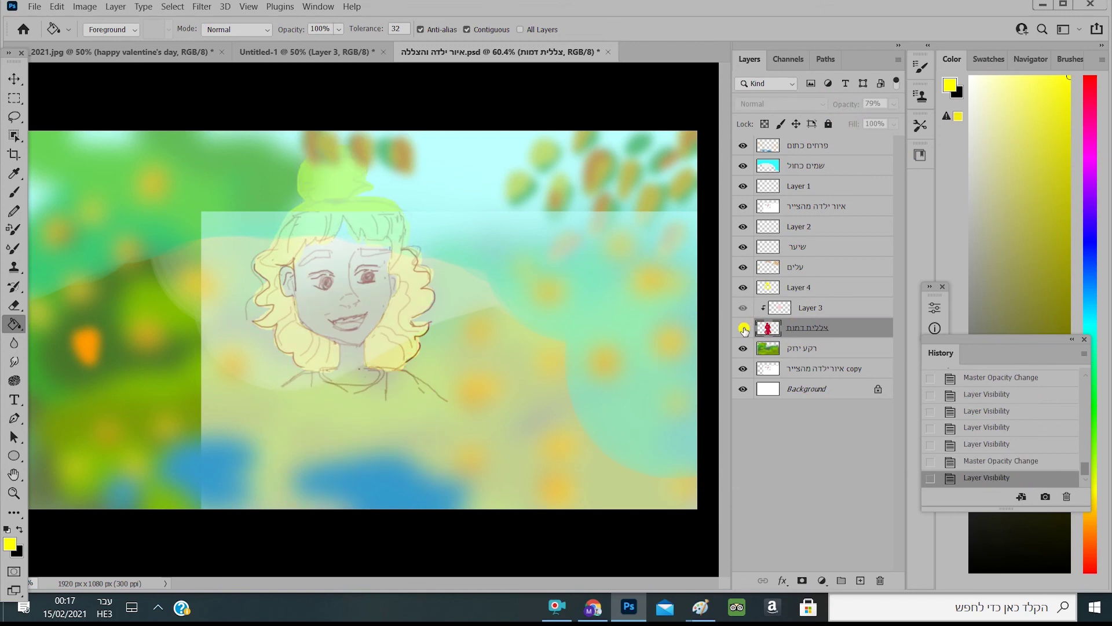
{"action": "left_click", "coordinate": [744, 329]}
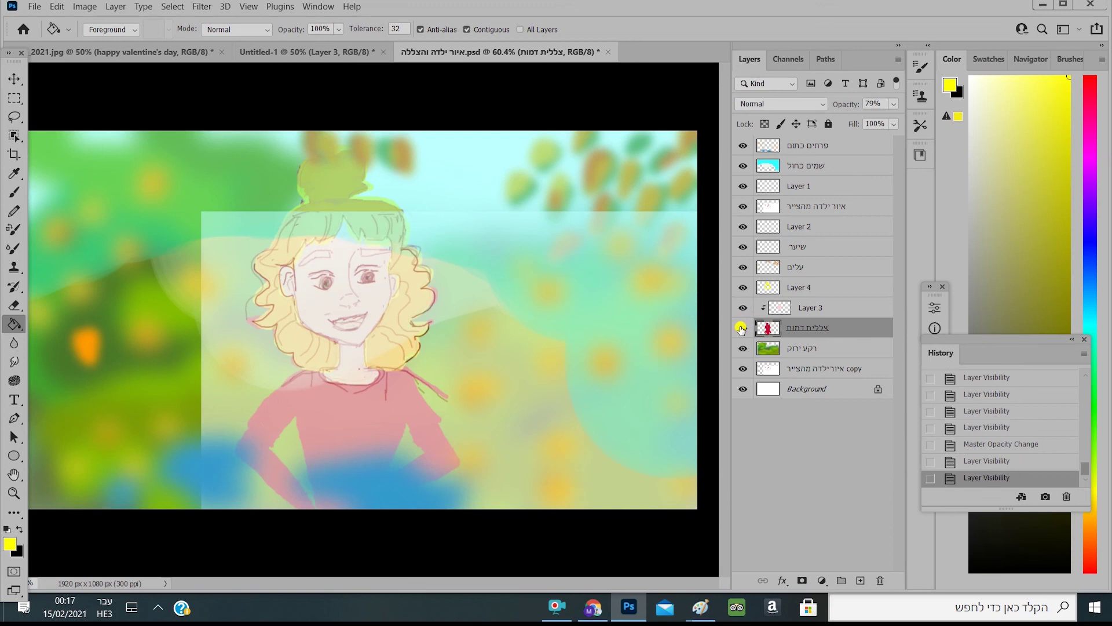
{"action": "left_click", "coordinate": [743, 370]}
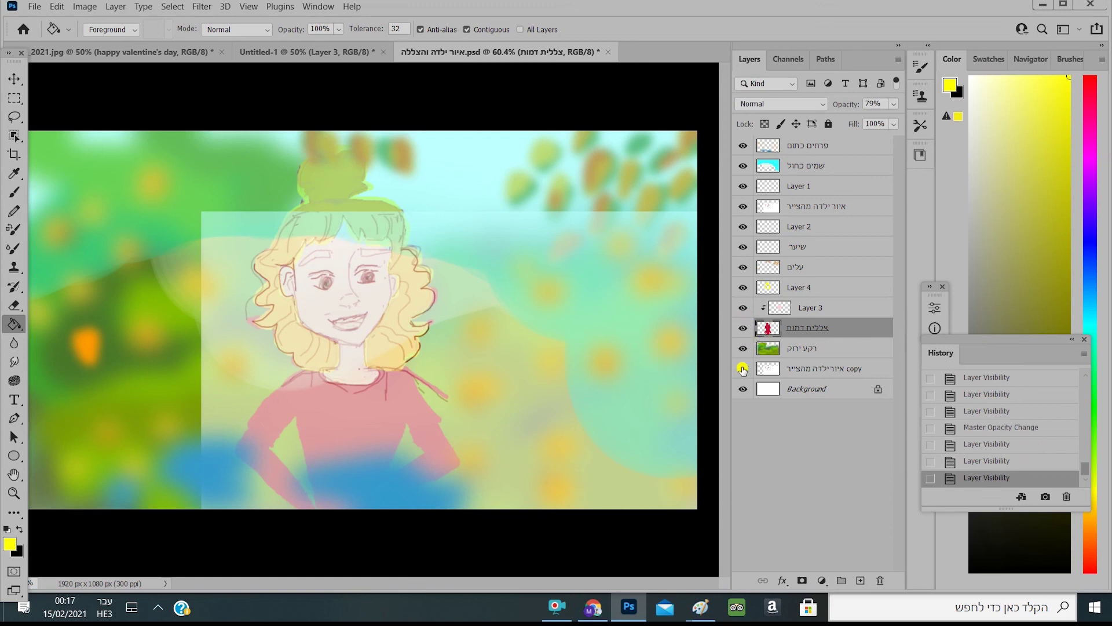
{"action": "left_click", "coordinate": [743, 369]}
{"action": "left_click", "coordinate": [742, 369]}
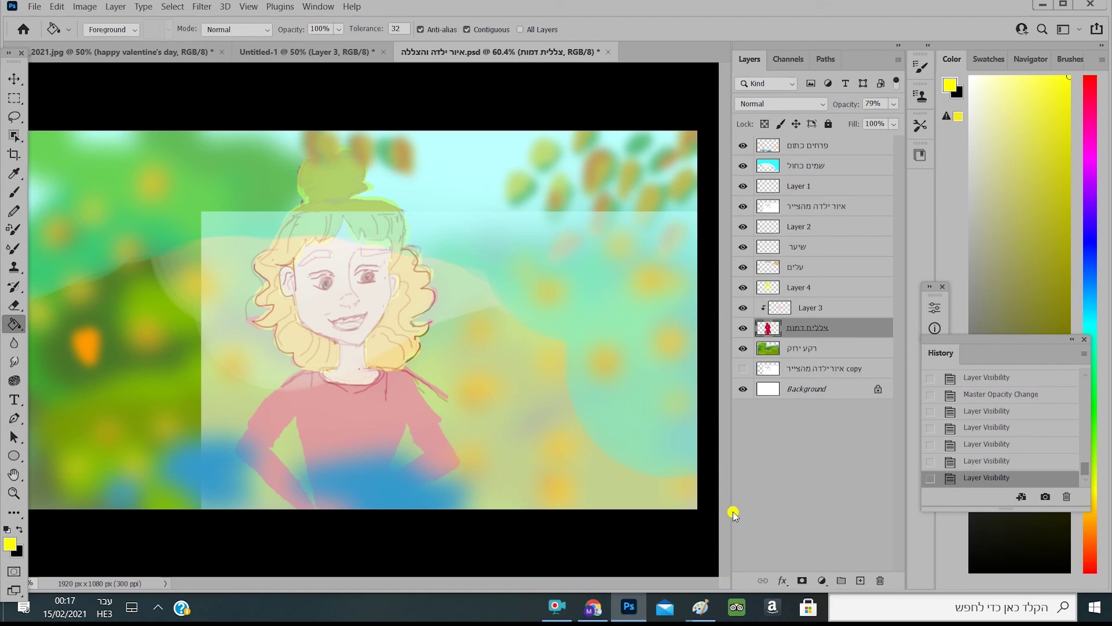
{"action": "mouse_move", "coordinate": [602, 617]}
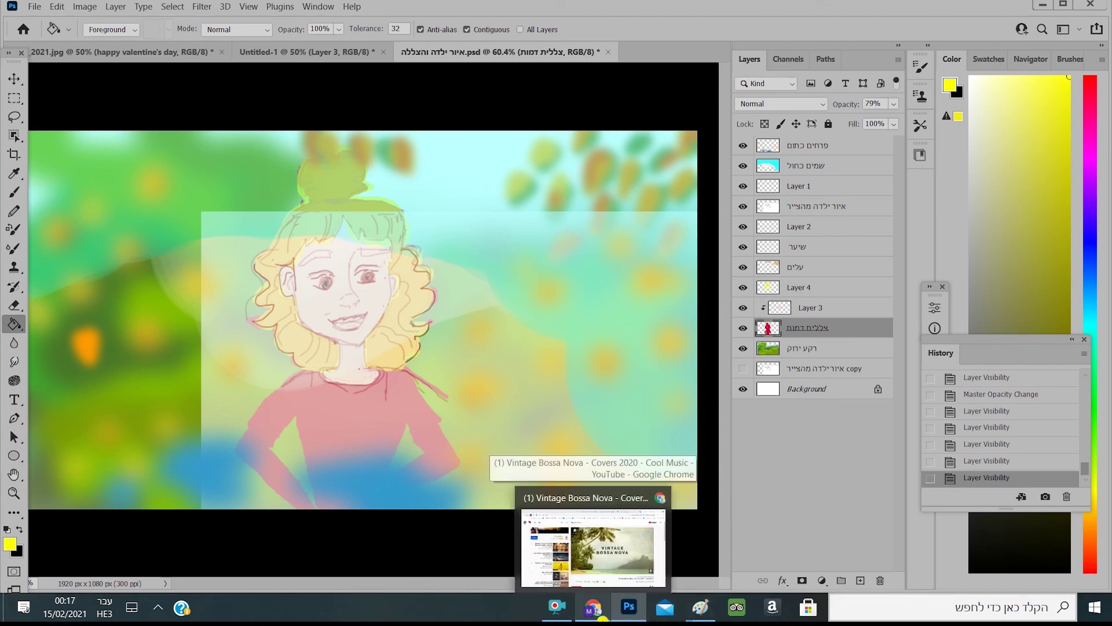